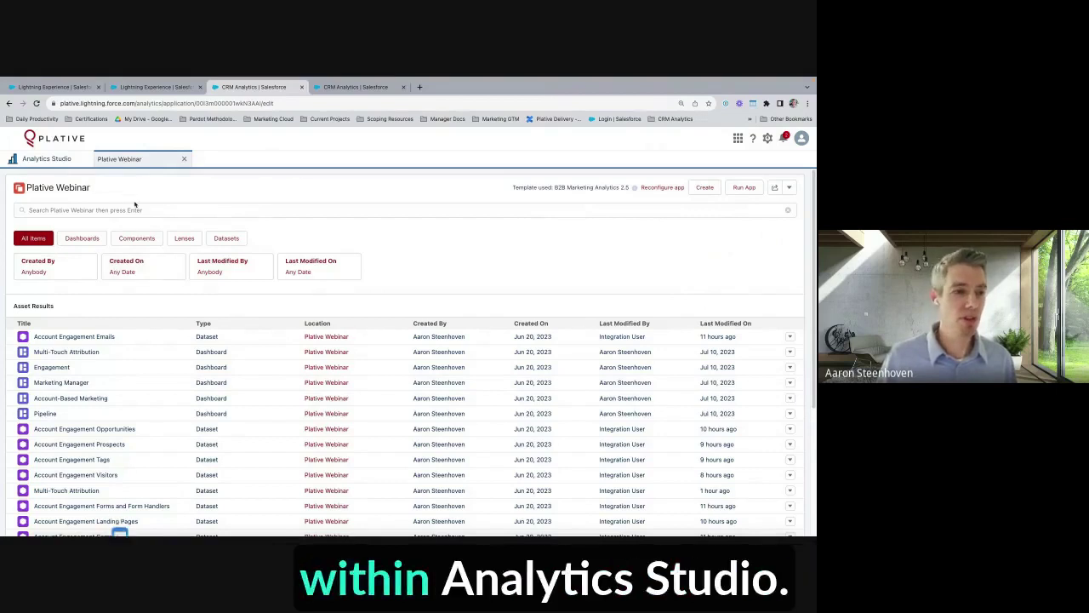
View the Analytics Studio home page, return to the Plative Webinar app and look over its assets.
click(47, 160)
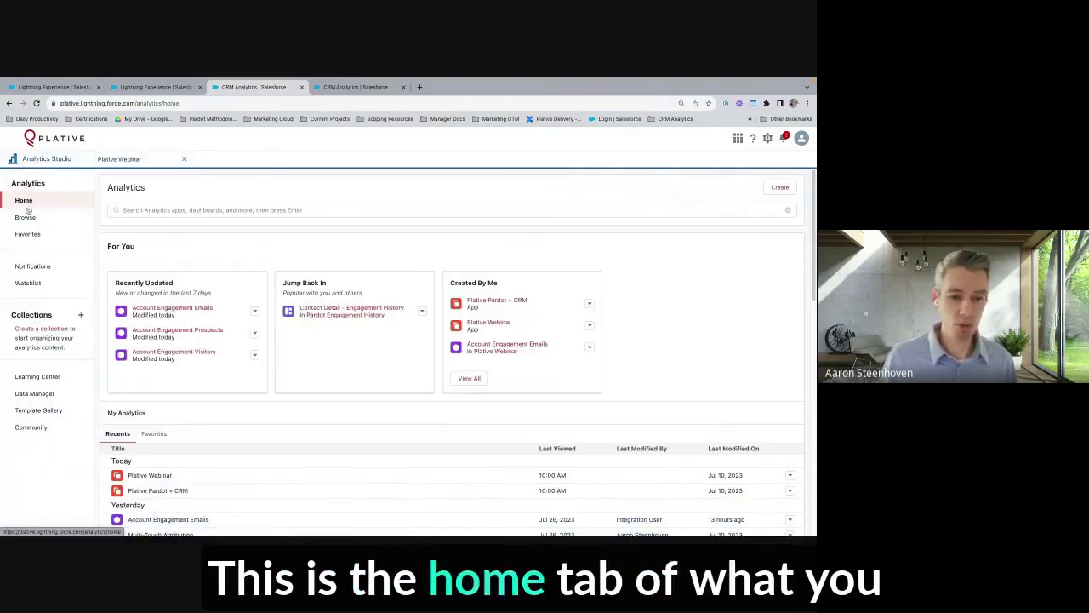
click(137, 161)
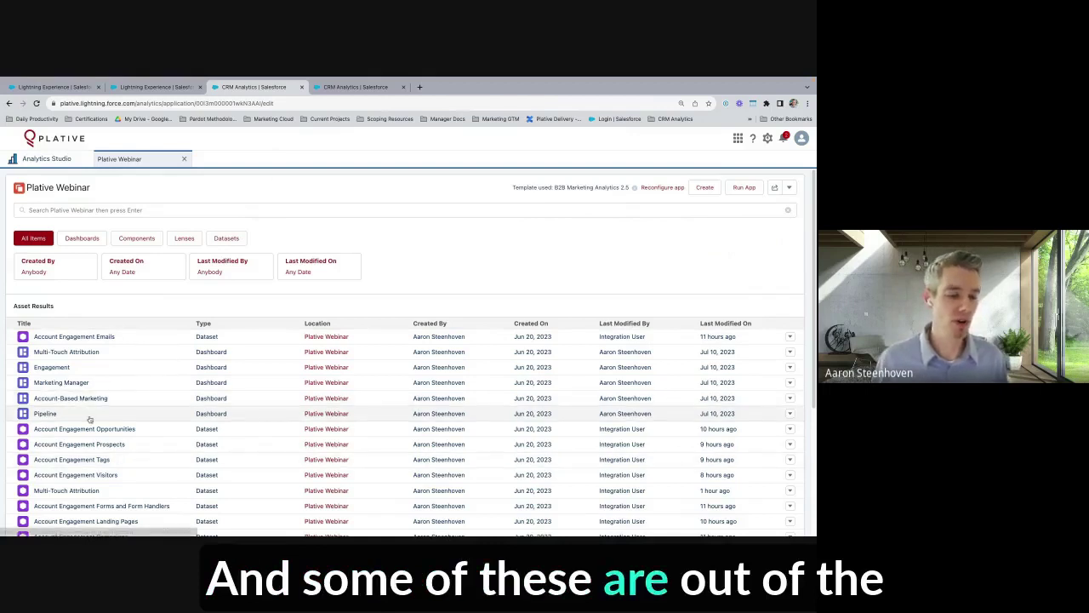
scroll(90, 417, down, 1)
scroll(90, 417, up, 1)
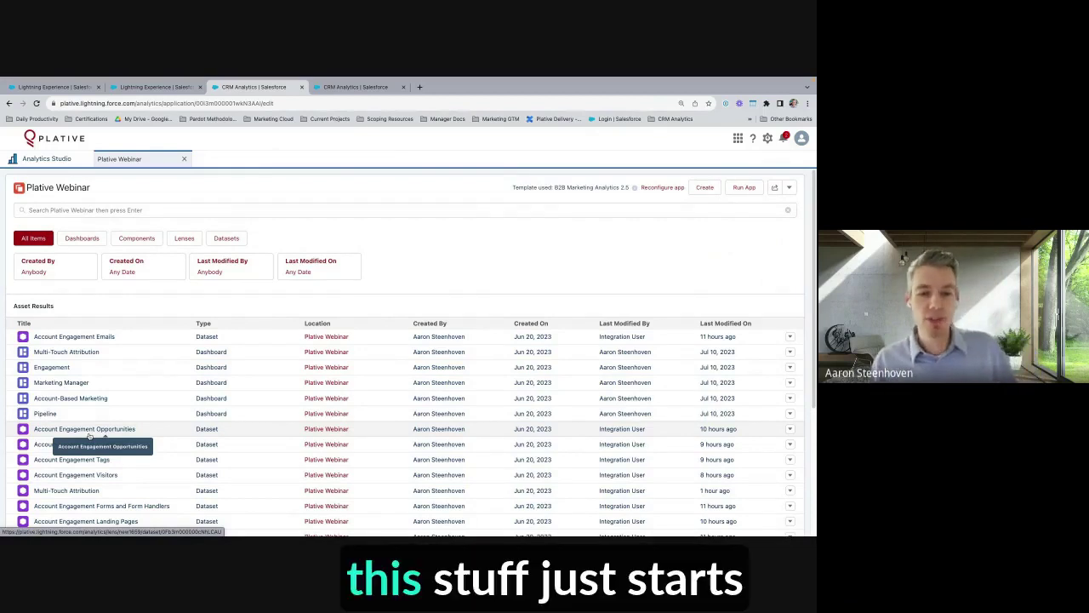
Open the Marketing Manager dashboard and inspect the opportunity stages in the Pipeline Deals chart.
click(64, 382)
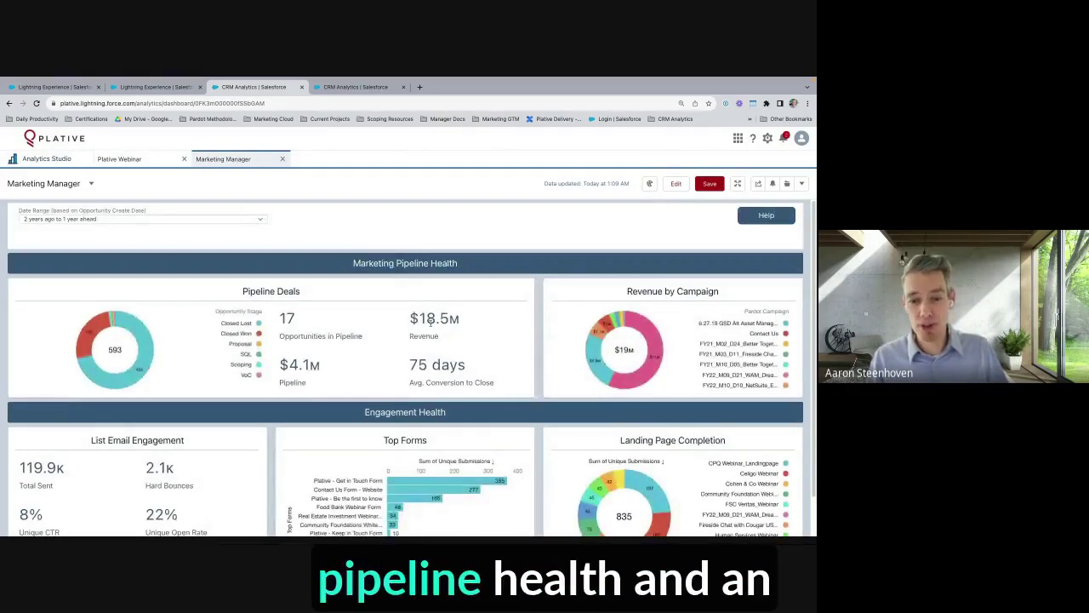
scroll(362, 424, down, 1)
scroll(349, 358, up, 1)
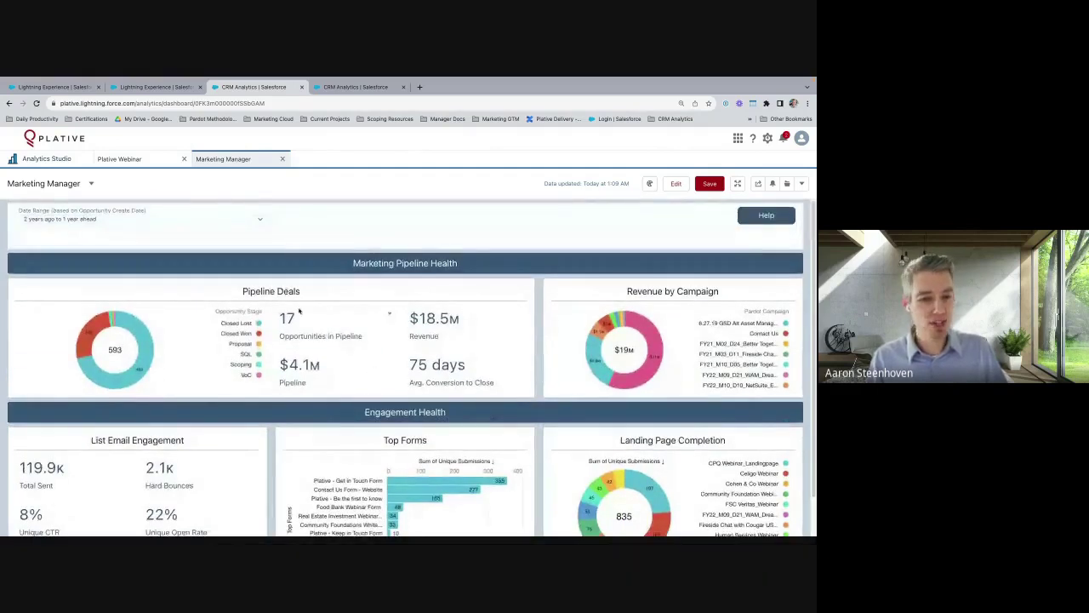
mouse_move(148, 358)
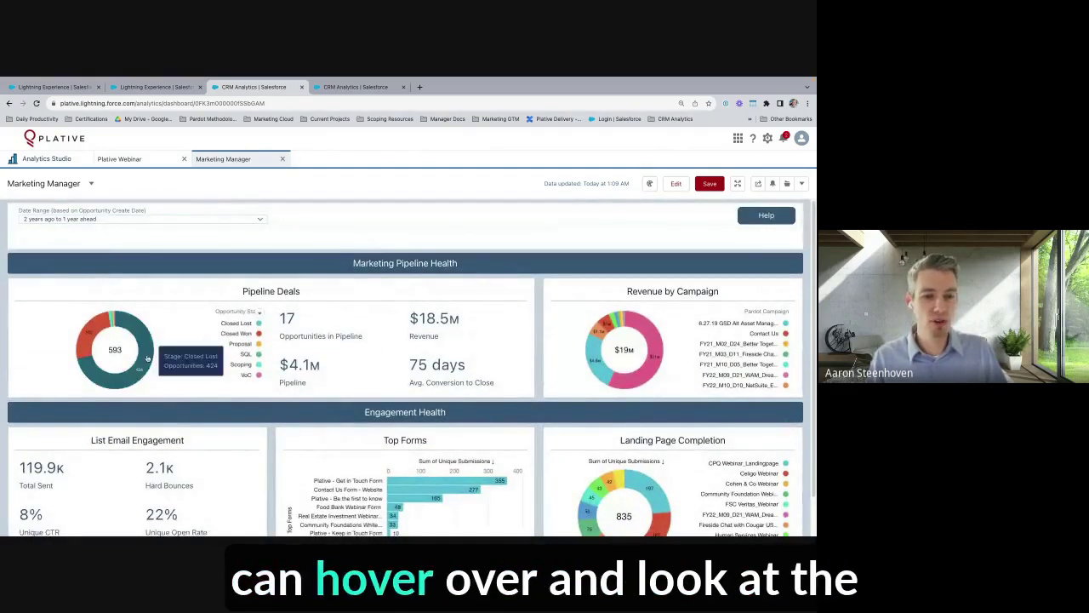
mouse_move(89, 335)
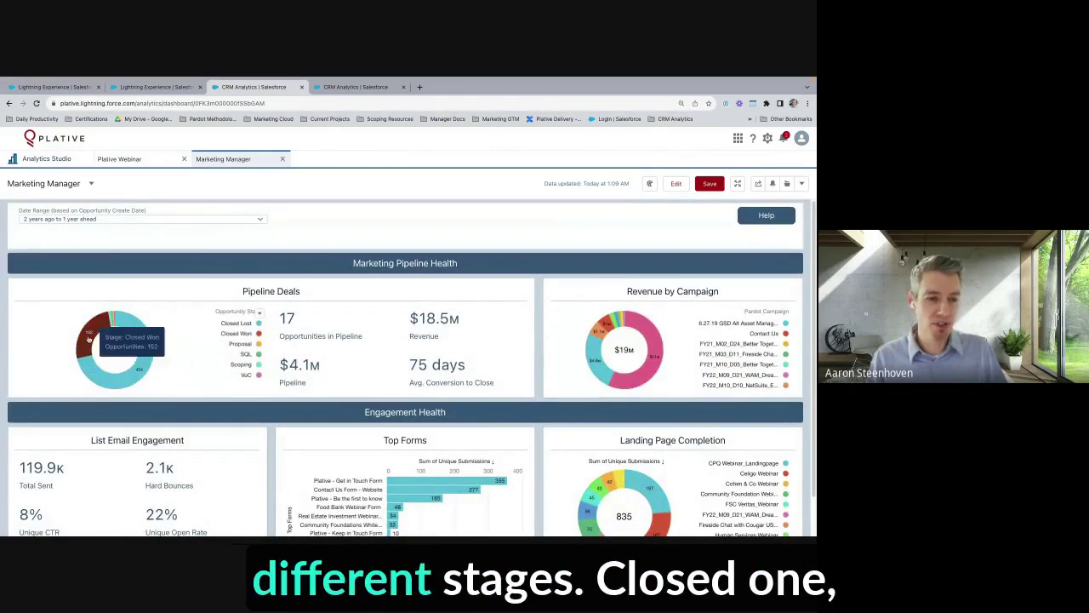
mouse_move(114, 318)
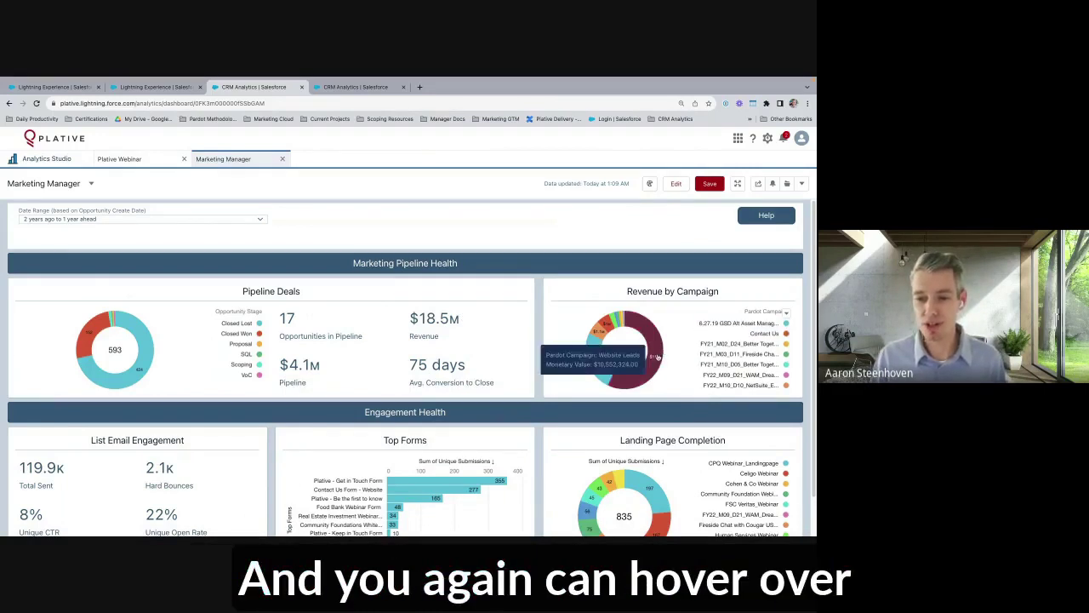
Filter the dashboard by individual Revenue by Campaign segments, including Contact Us, and clear the campaign filter.
mouse_move(650, 372)
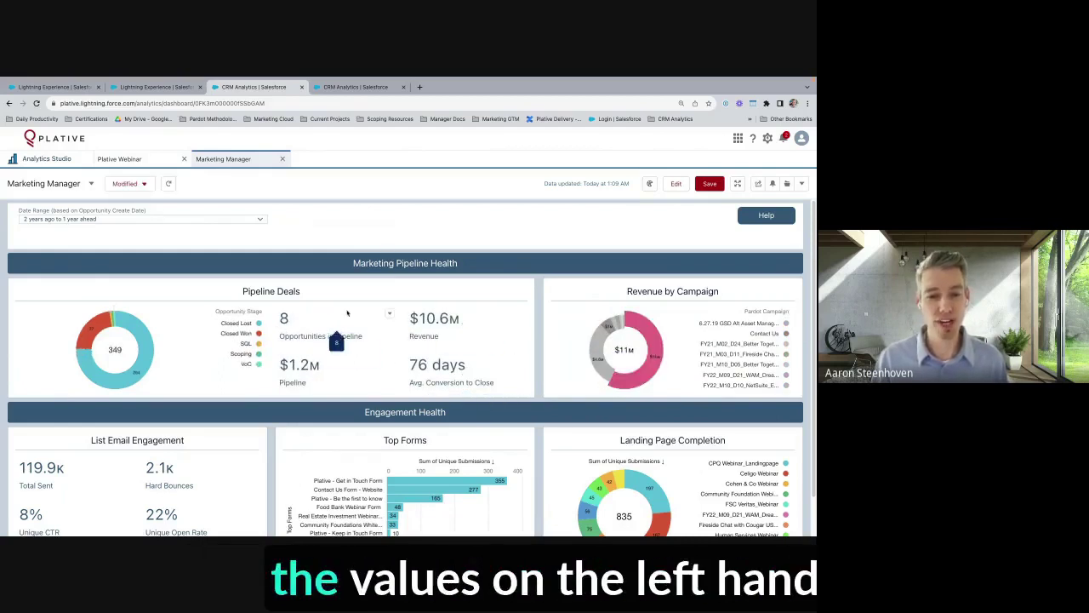
mouse_move(426, 319)
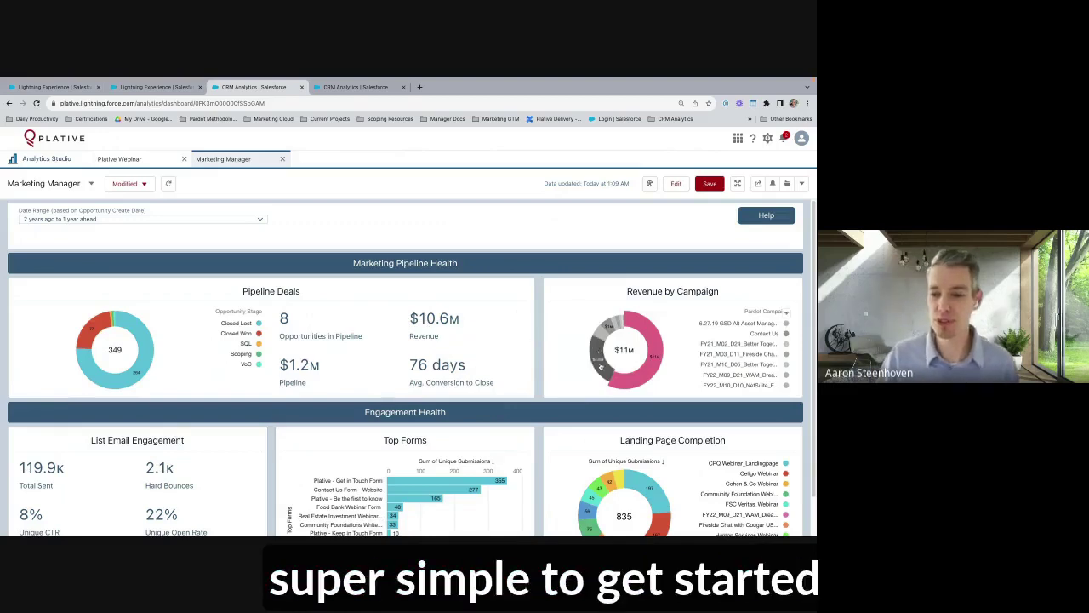
click(598, 341)
click(607, 326)
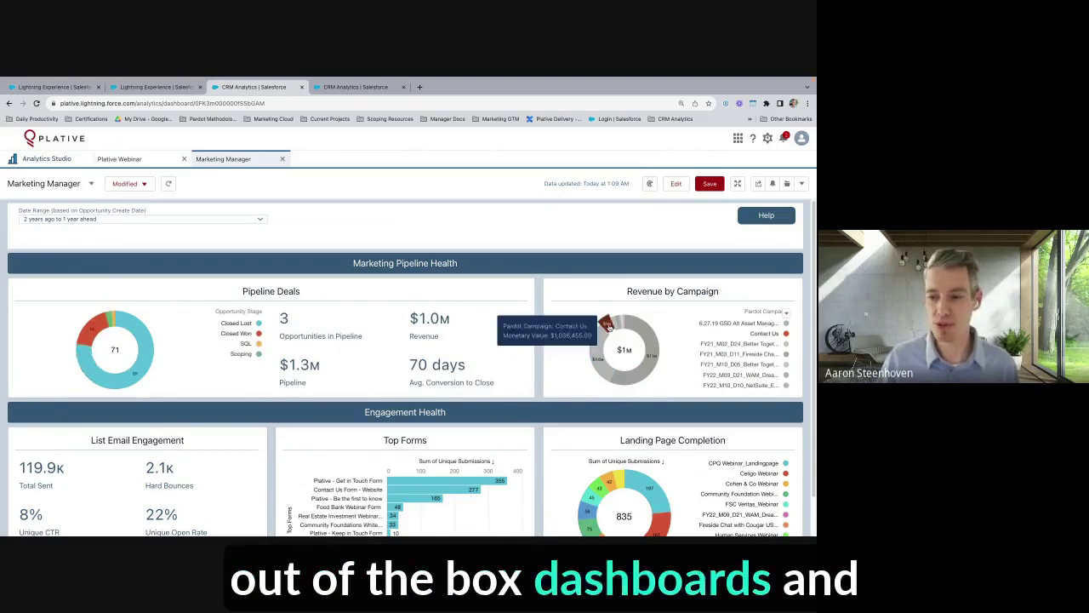
click(607, 326)
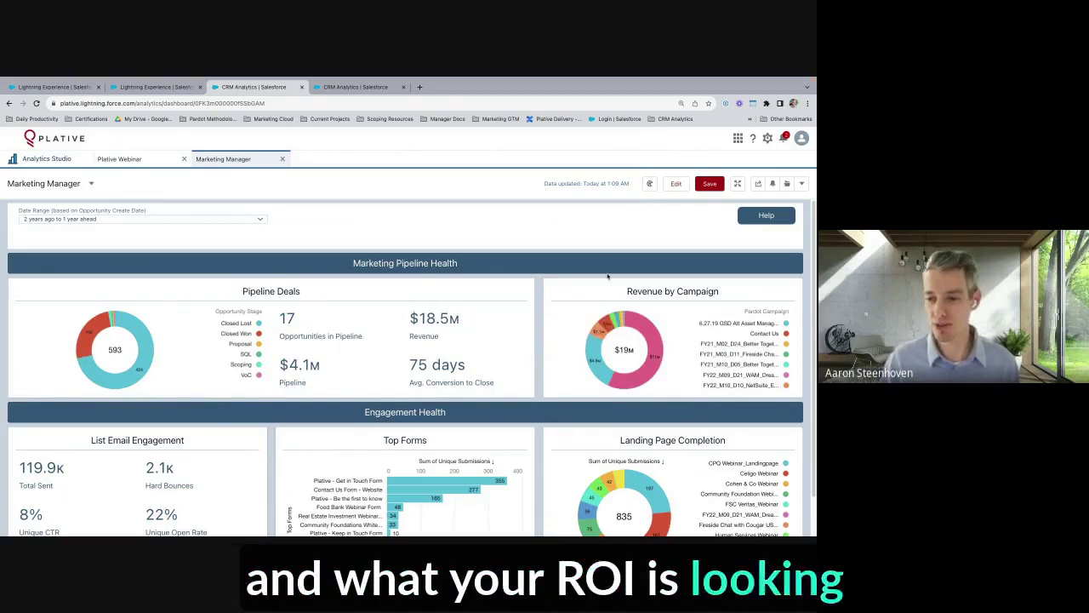
Review the Engagement Health section, switch to the Engagement dashboard and look through its list email, email template and forms sections.
scroll(510, 337, down, 1)
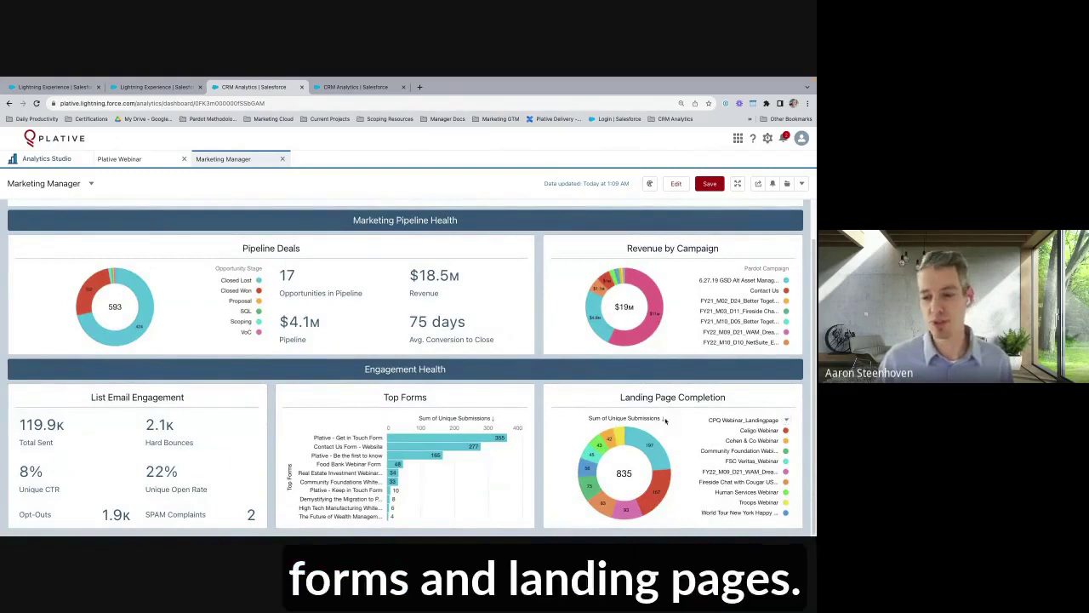
click(91, 185)
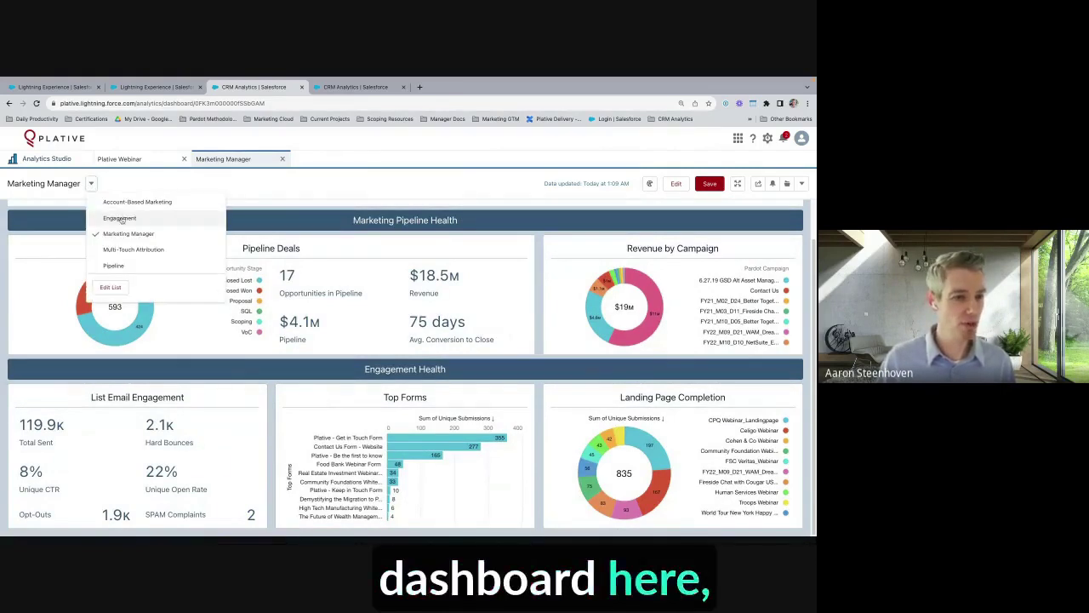
click(120, 218)
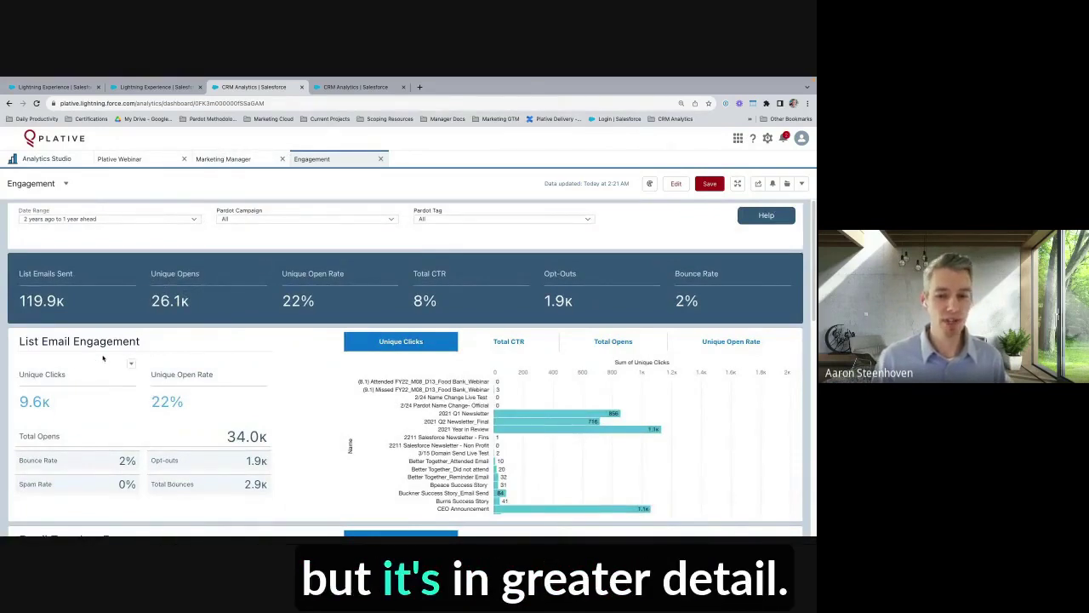
scroll(103, 358, down, 1)
scroll(103, 362, up, 1)
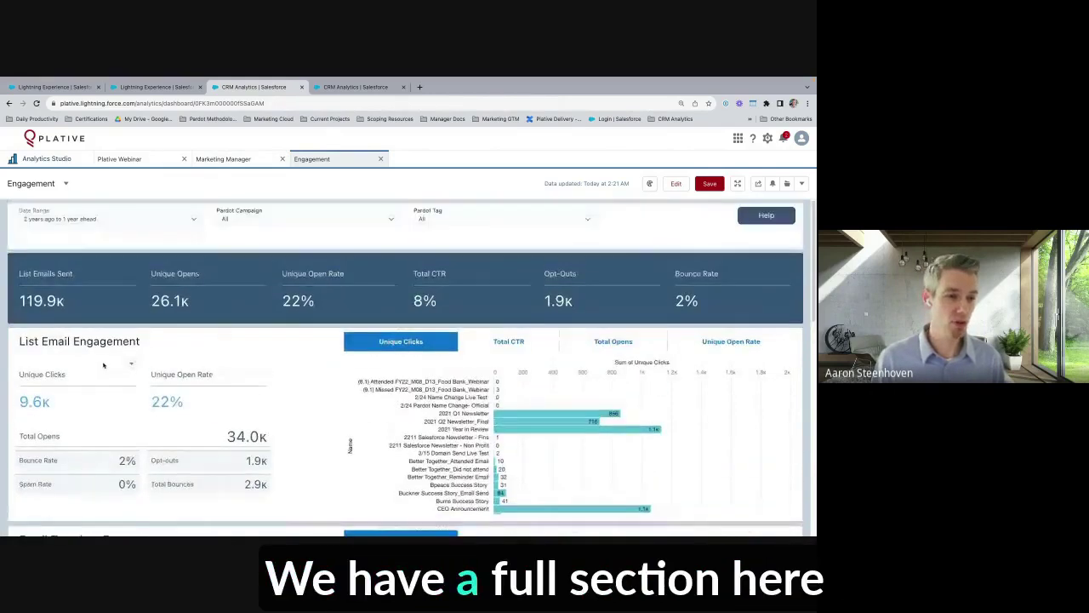
scroll(120, 352, down, 5)
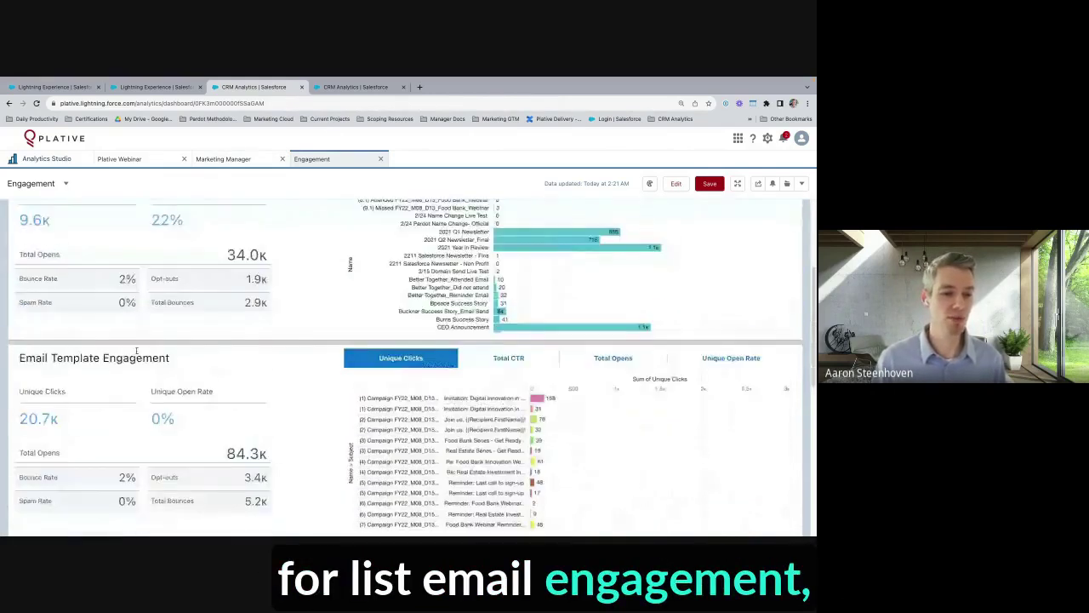
scroll(101, 372, down, 10)
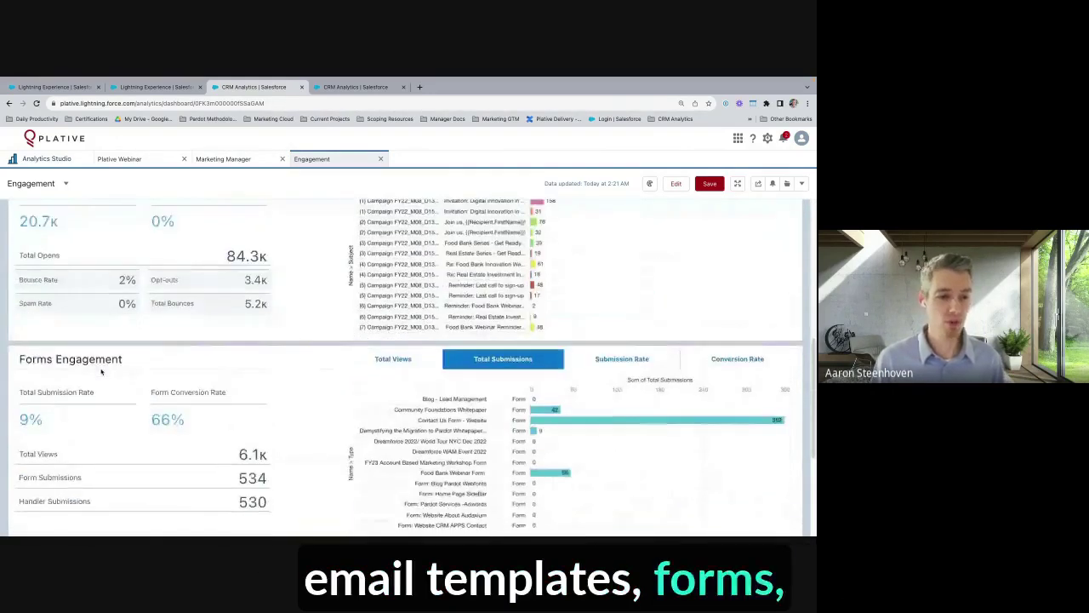
Switch the Email Template Engagement chart to Total CTR and then to Total Opens.
scroll(111, 404, up, 8)
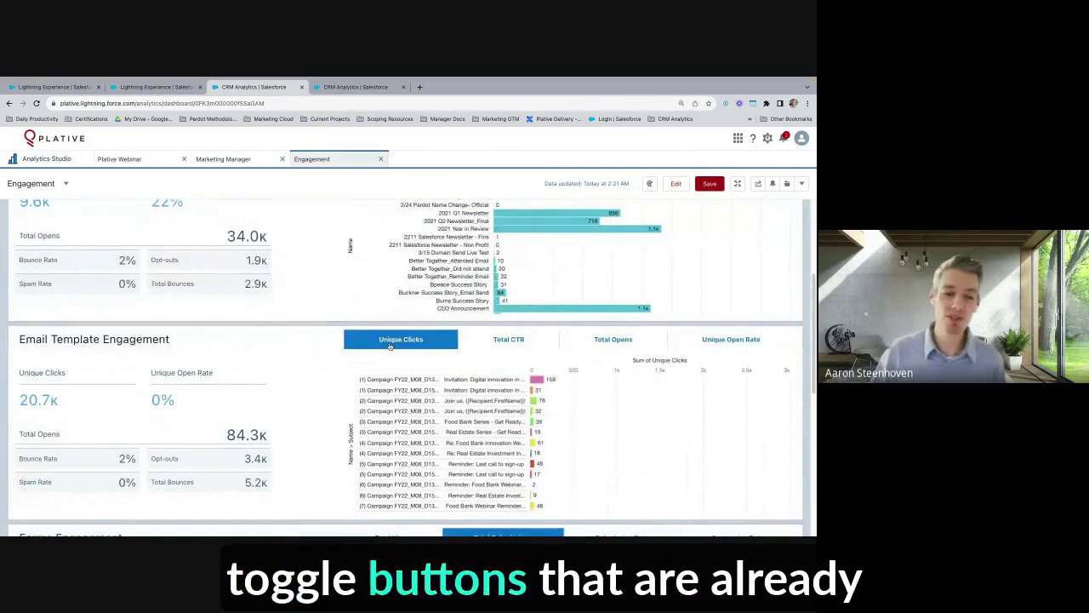
click(508, 341)
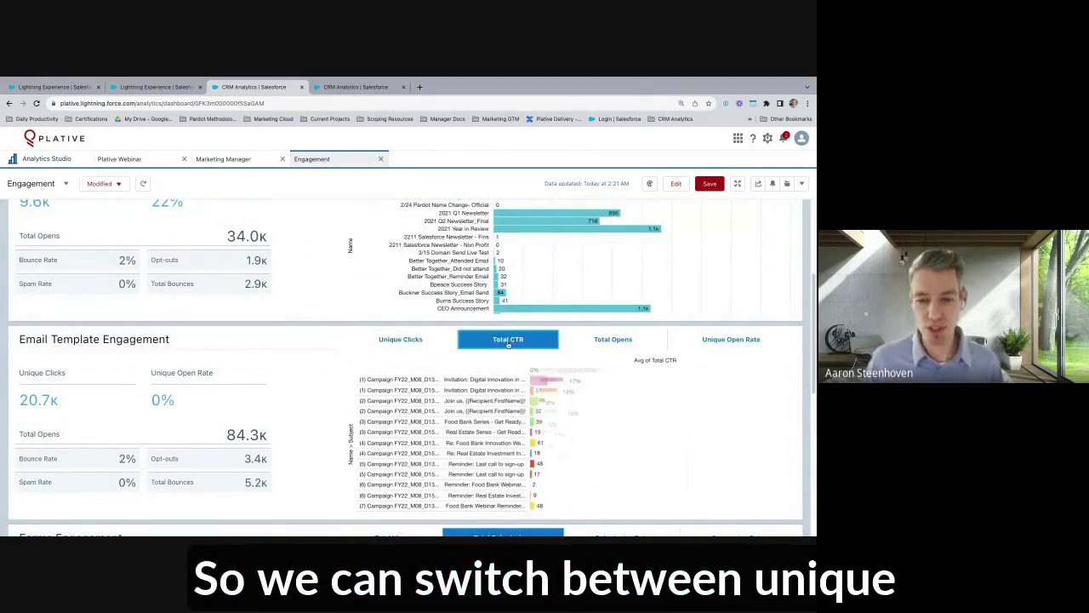
click(601, 344)
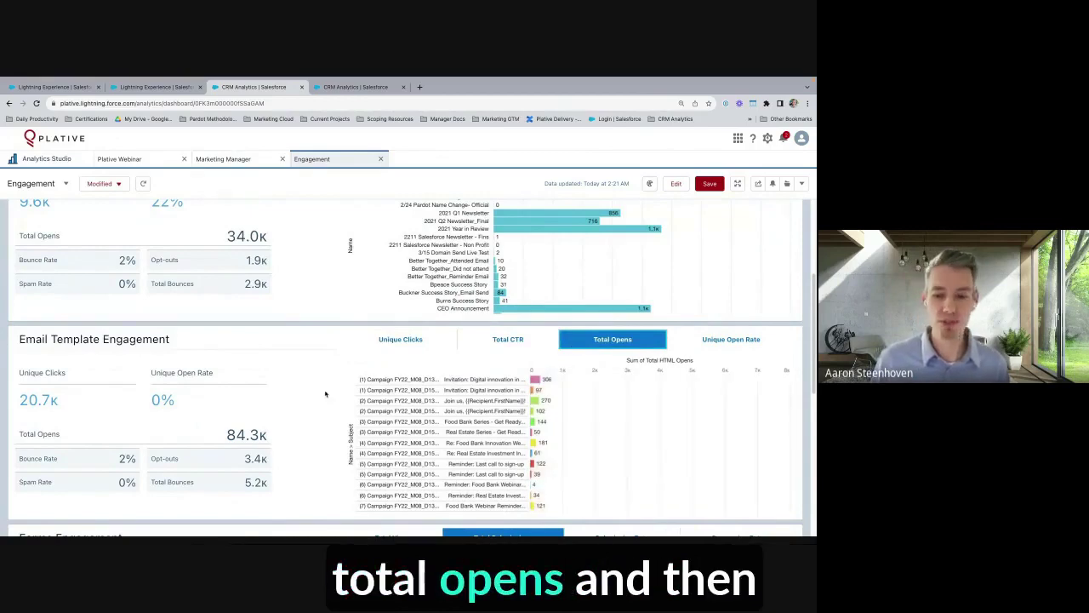
Review the forms and landing page sections, filtering Landing Page Engagement by Cohen & Co Webinar and clearing that filter.
scroll(325, 393, down, 4)
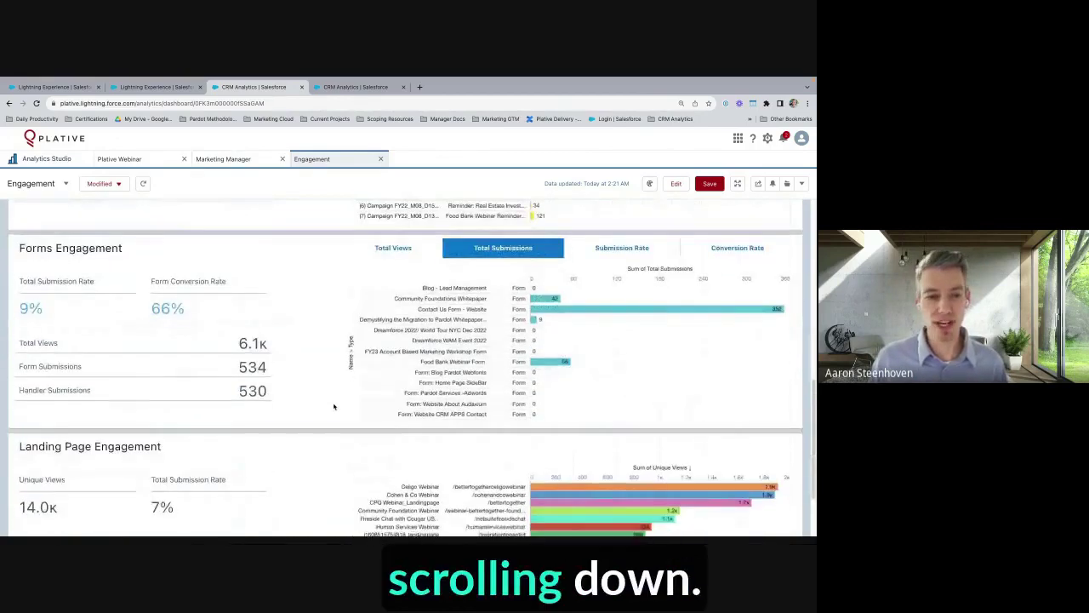
scroll(360, 408, down, 5)
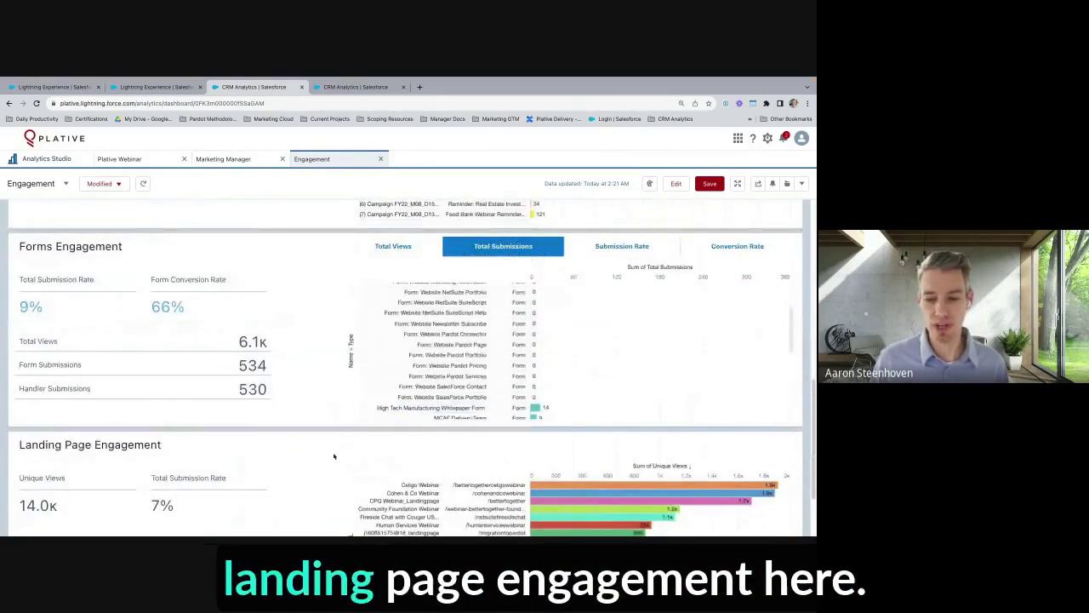
scroll(558, 400, down, 2)
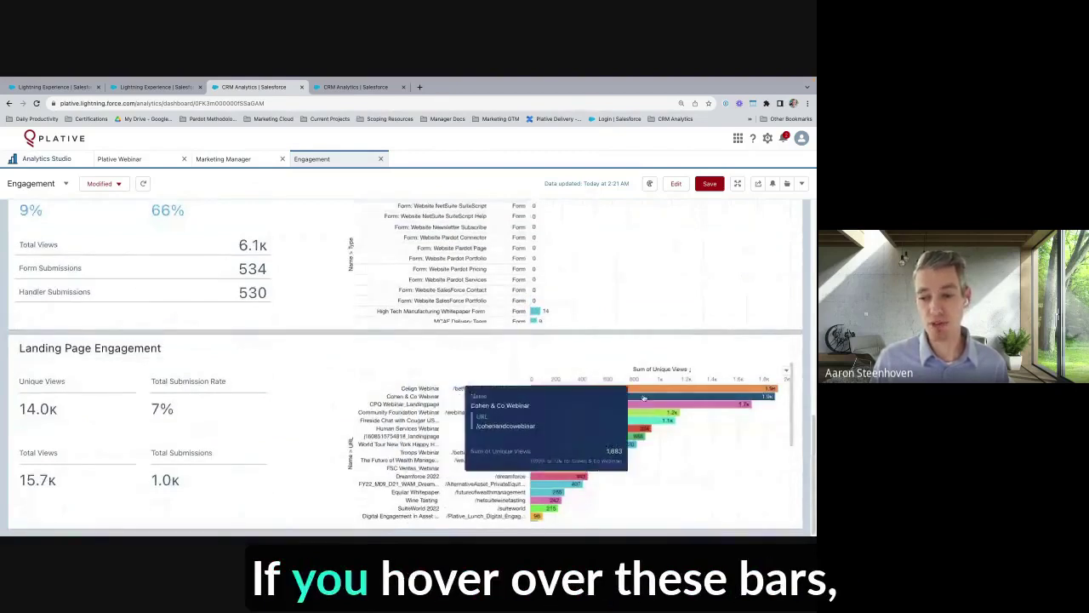
click(608, 400)
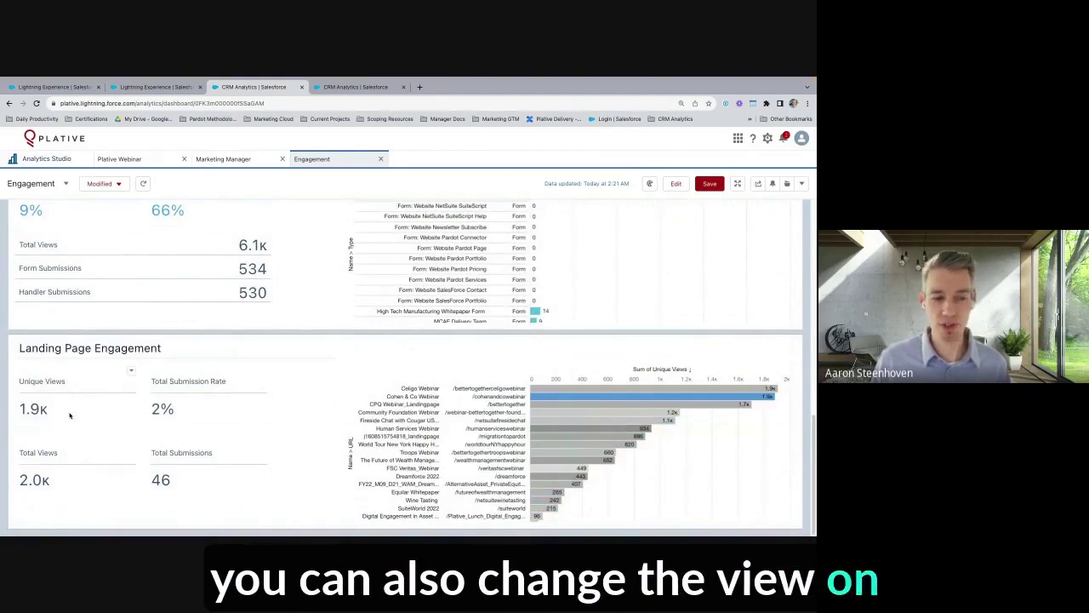
click(598, 398)
scroll(207, 405, up, 3)
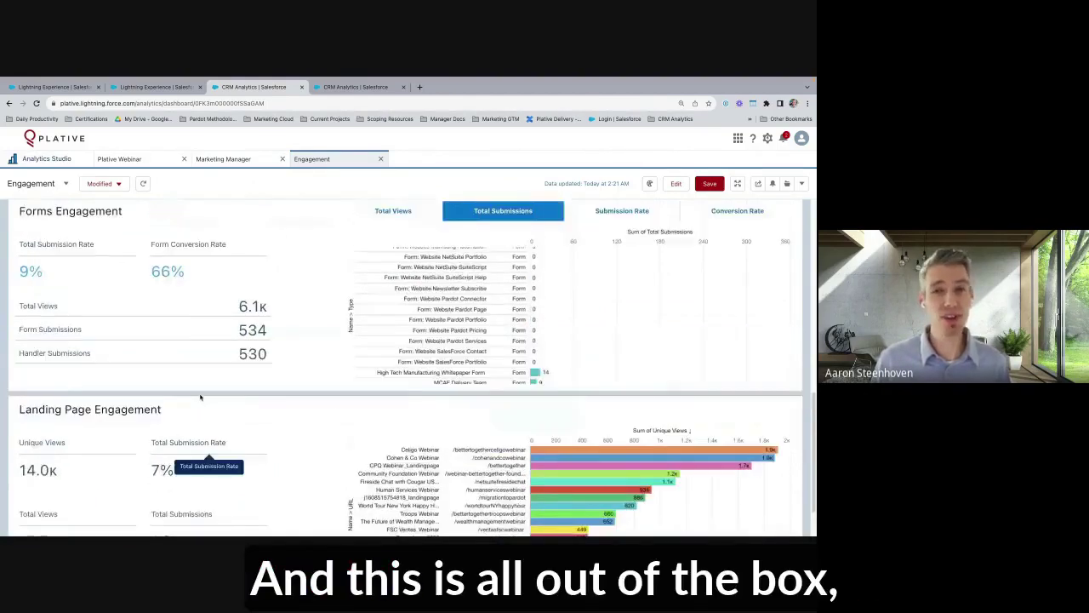
scroll(201, 397, up, 12)
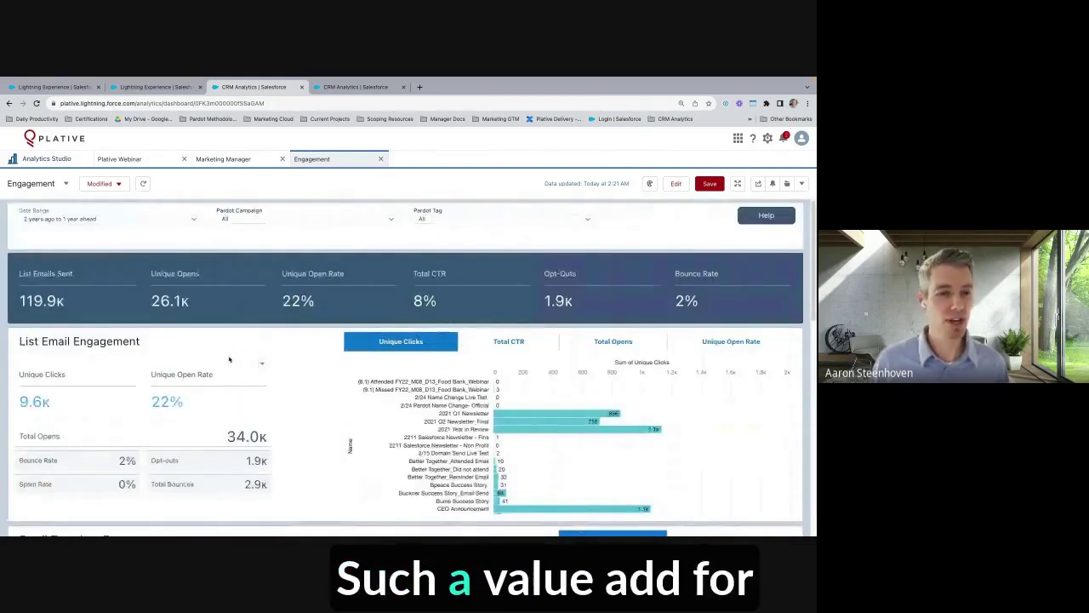
Open the Multi-Touch Attribution dashboard from the Plative Webinar app and check the available Influence Model options.
click(143, 160)
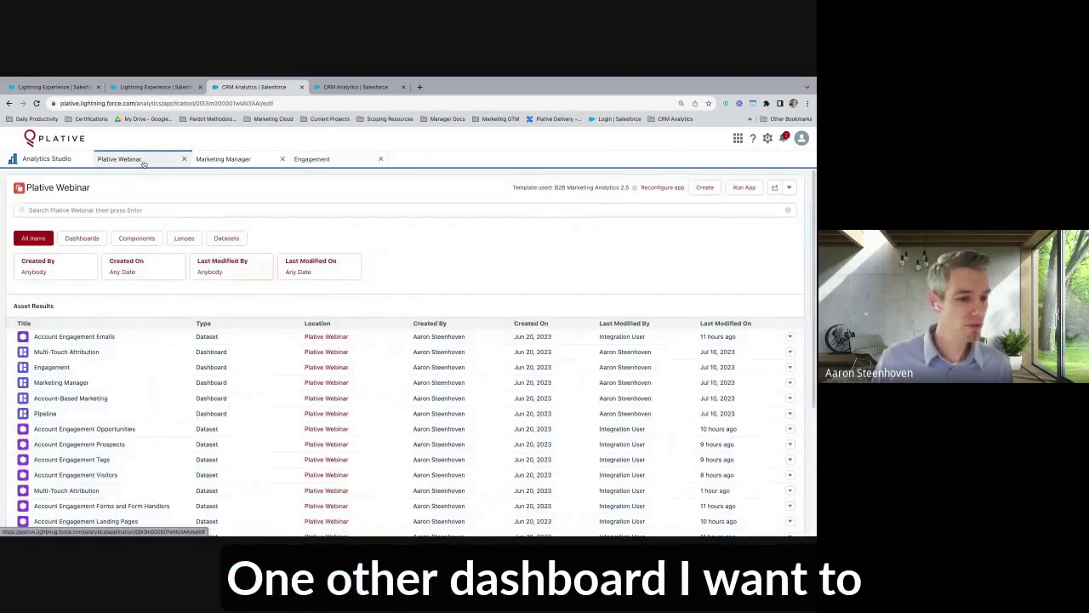
click(63, 353)
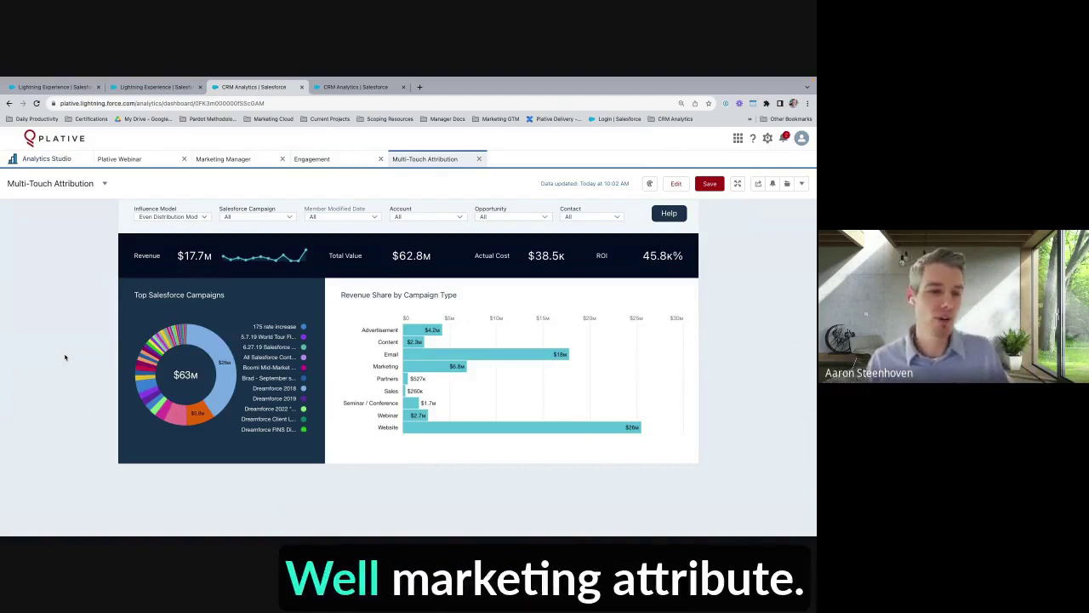
click(205, 218)
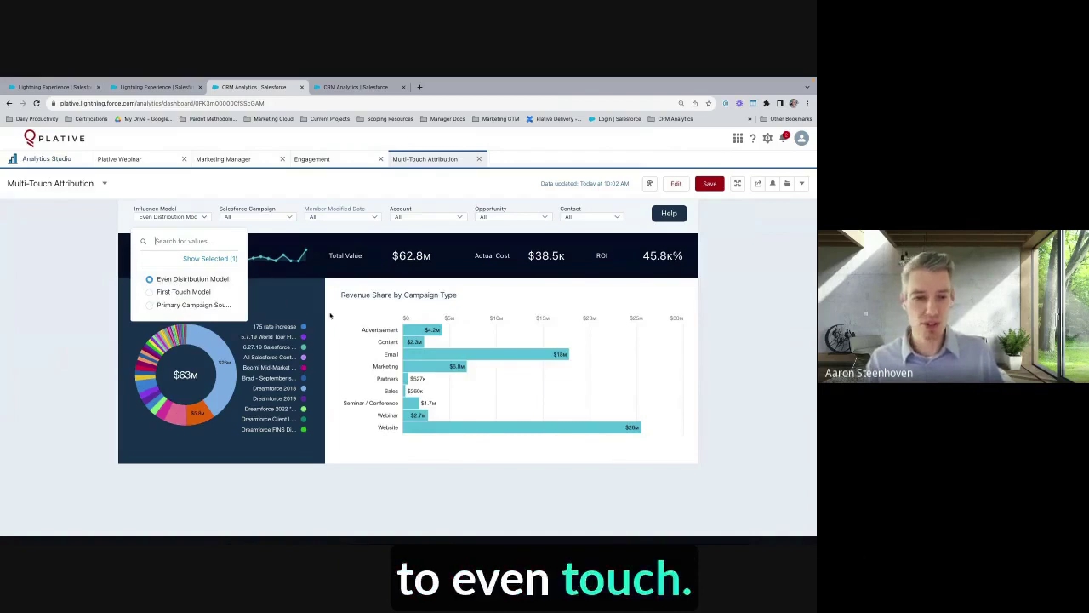
click(336, 228)
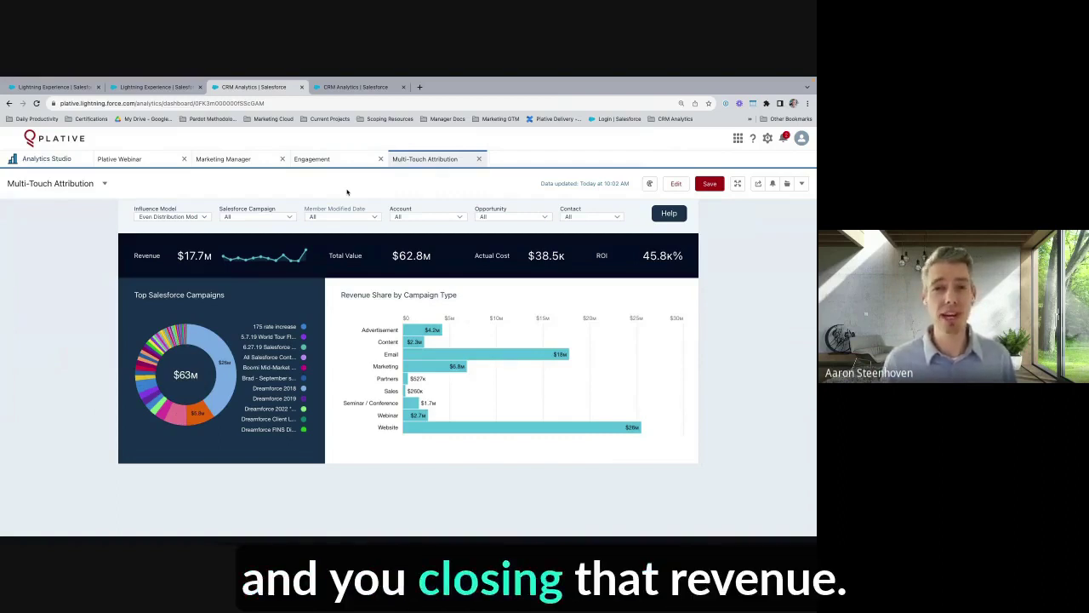
Compare attribution results by setting the Influence Model to First Touch Model and back to Even Distribution Model.
click(174, 217)
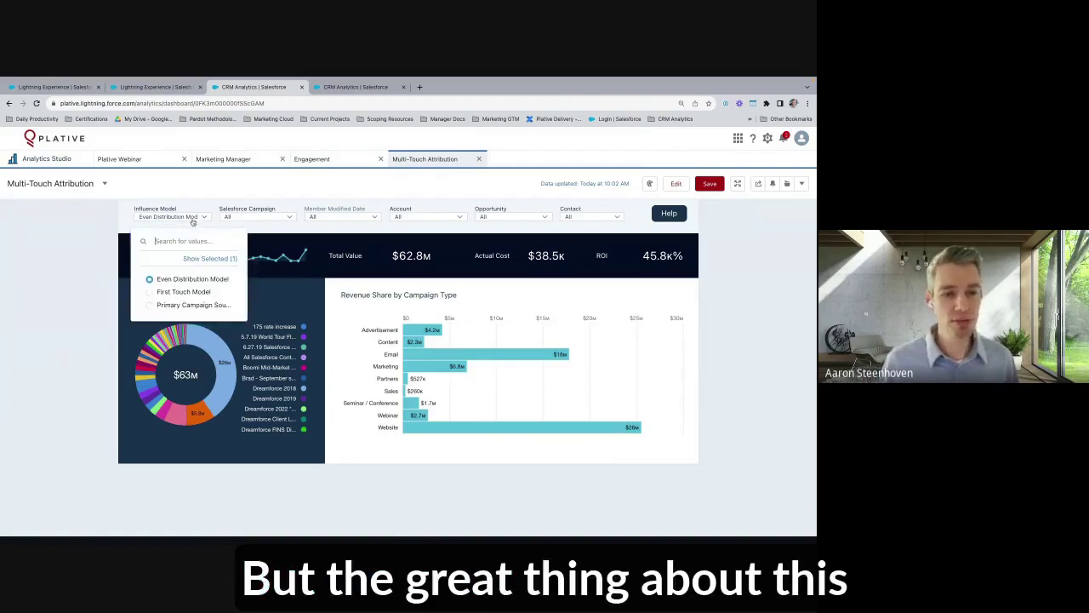
click(150, 293)
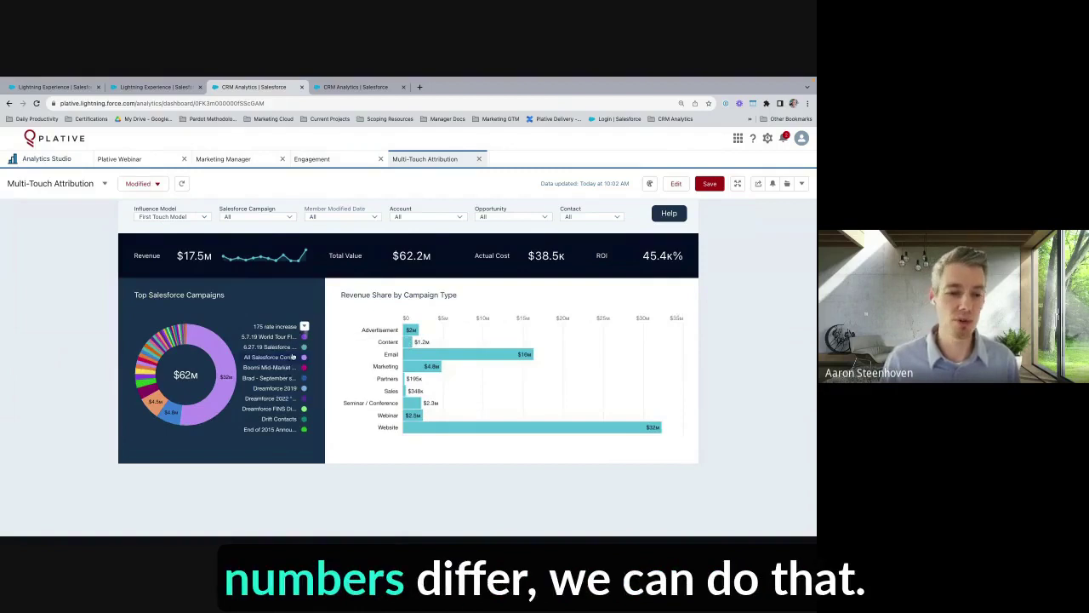
click(191, 218)
click(190, 279)
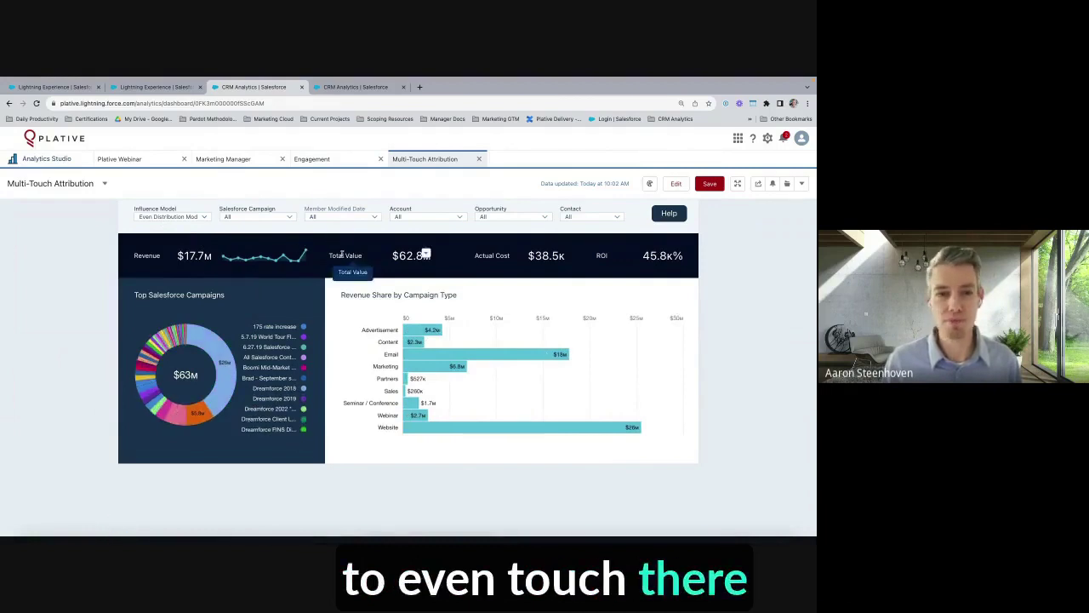
Switch to the other open CRM Analytics org showing the Account-Based Marketing dashboard.
click(359, 87)
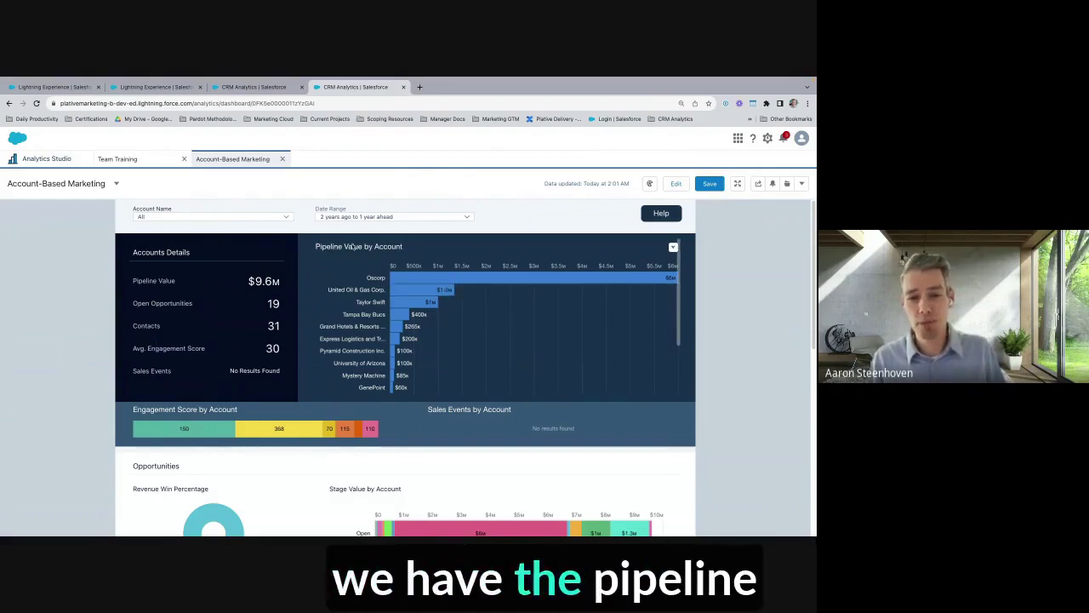
Examine the account details for Oscorp and for United Oil & Gas Corp. by filtering Pipeline Value by Account, clearing each filter.
click(478, 279)
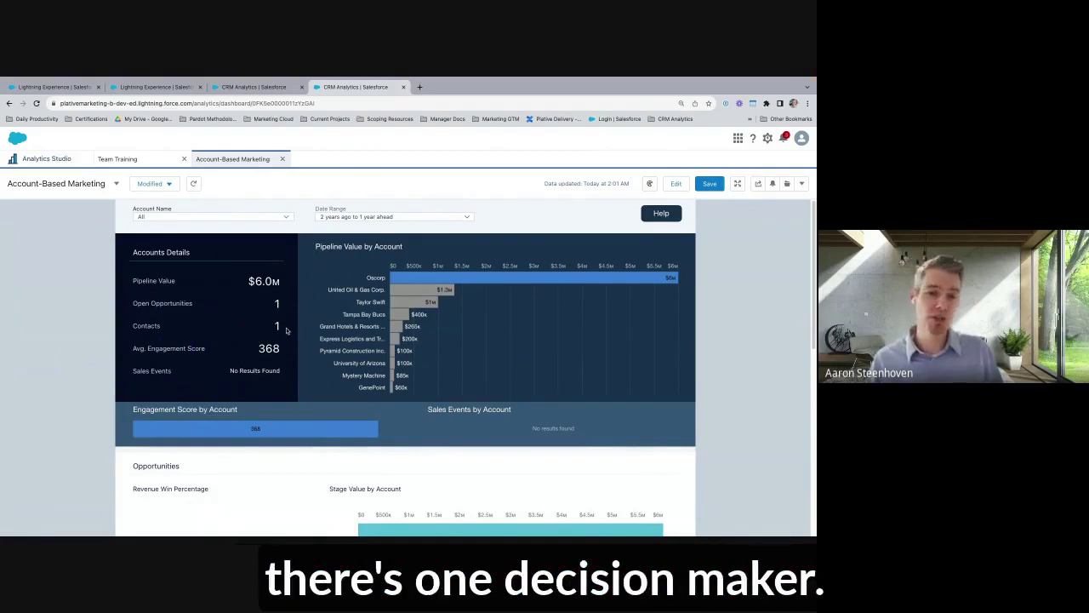
click(470, 283)
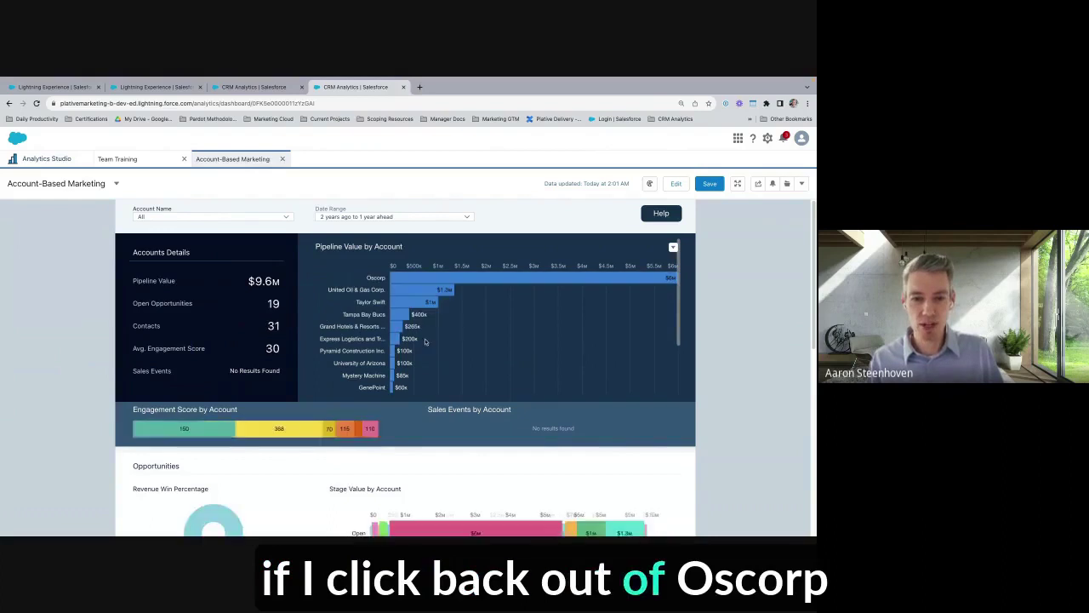
click(417, 291)
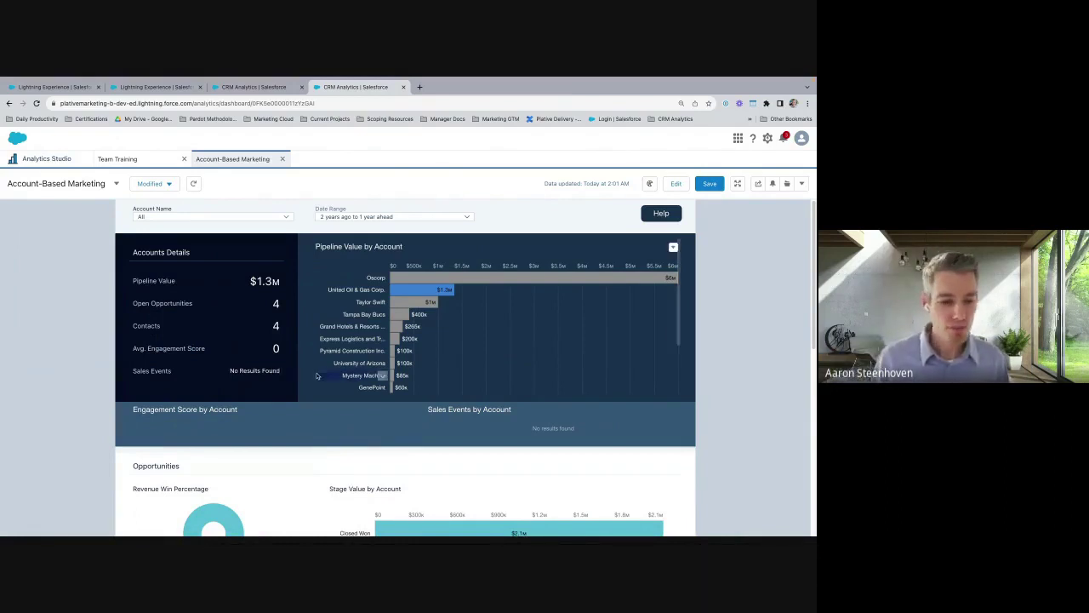
click(434, 293)
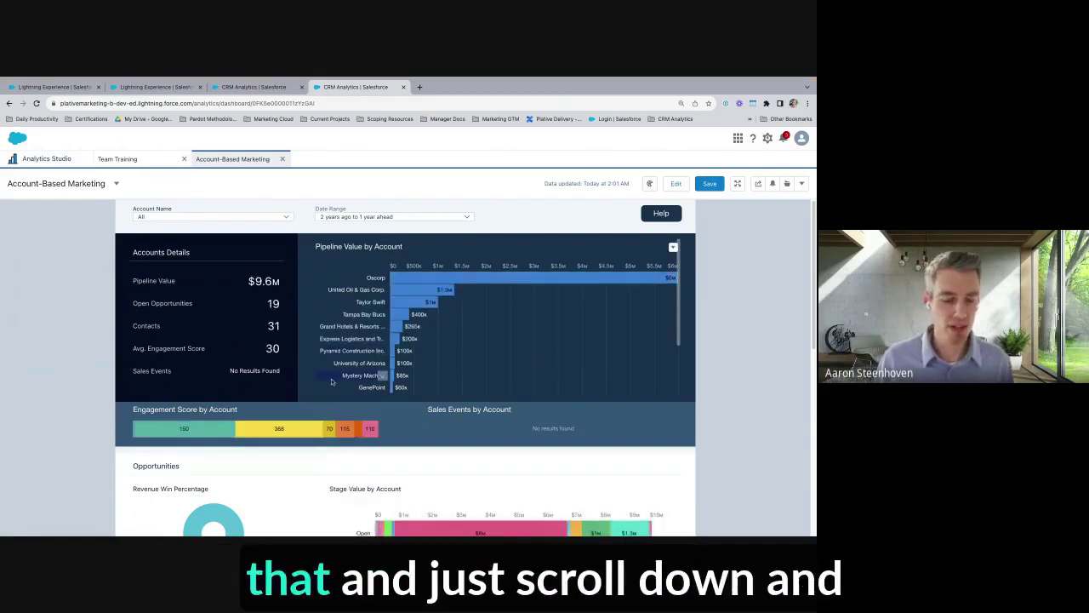
Inspect the individual account segments in the Engagement Score by Account chart.
scroll(477, 341, down, 3)
scroll(63, 375, down, 3)
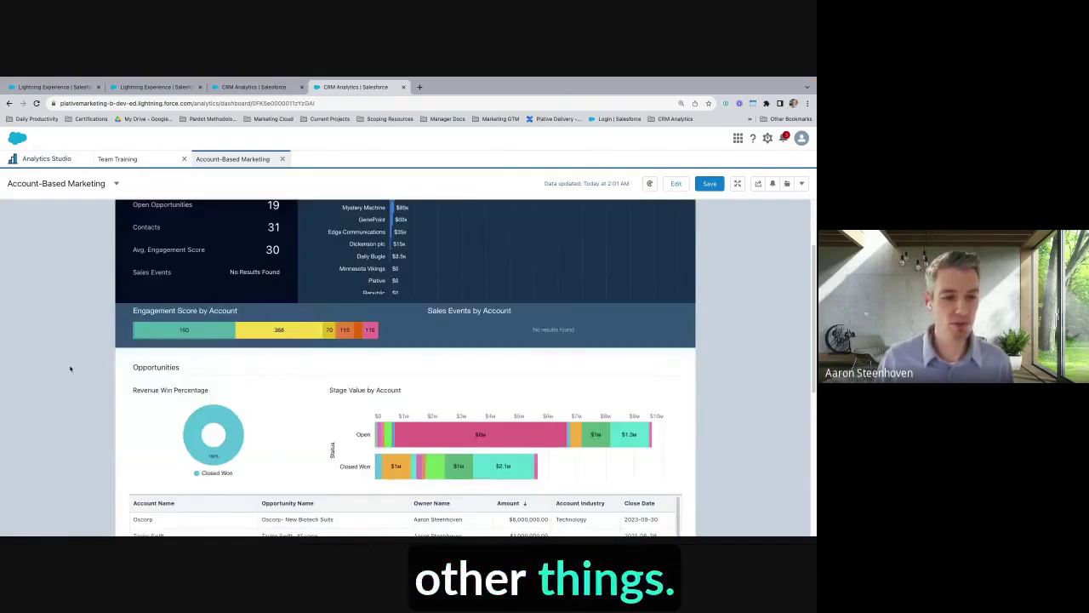
mouse_move(193, 315)
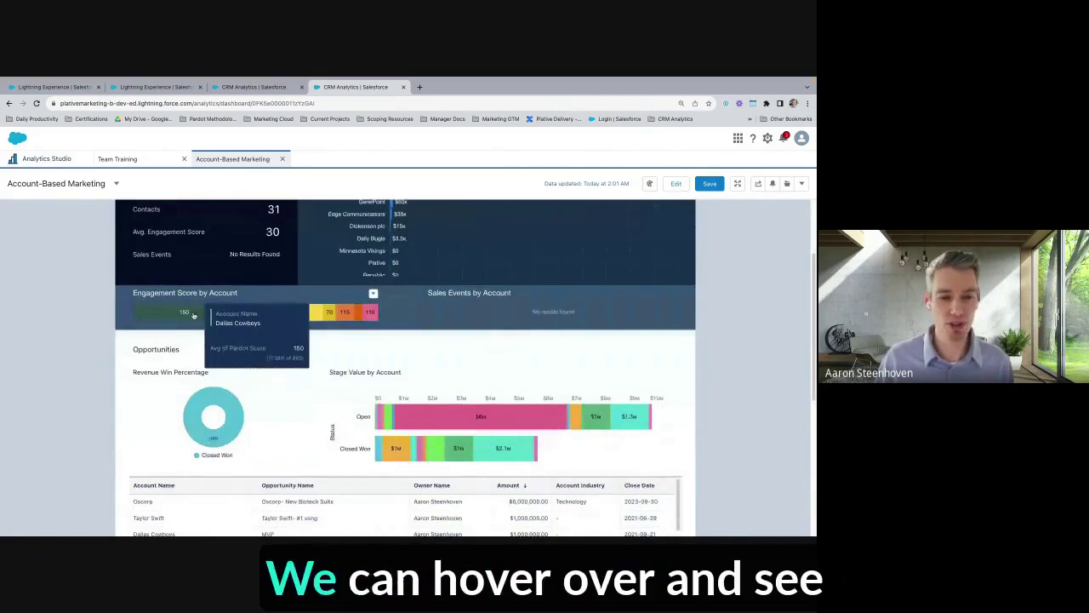
mouse_move(263, 314)
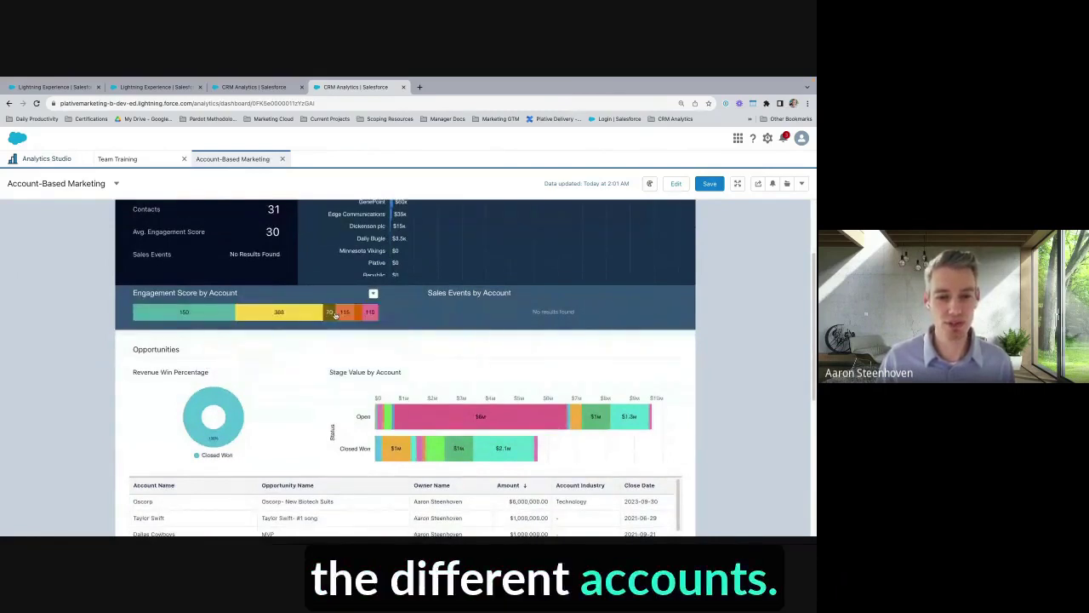
Inspect the account breakdown of open opportunities in the Stage Value by Account chart.
scroll(335, 316, down, 3)
scroll(213, 323, up, 1)
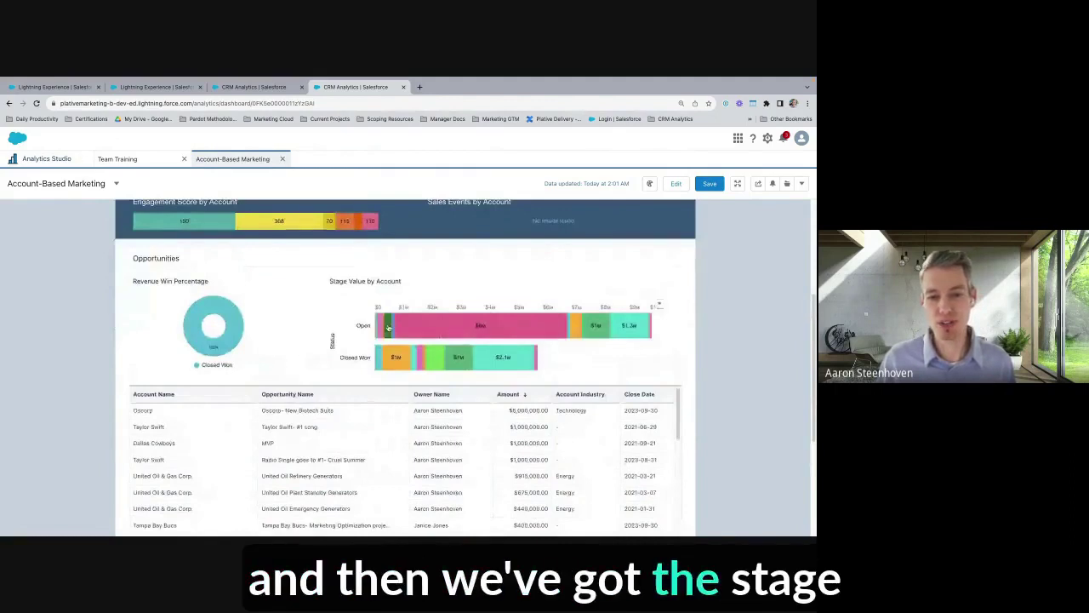
mouse_move(401, 327)
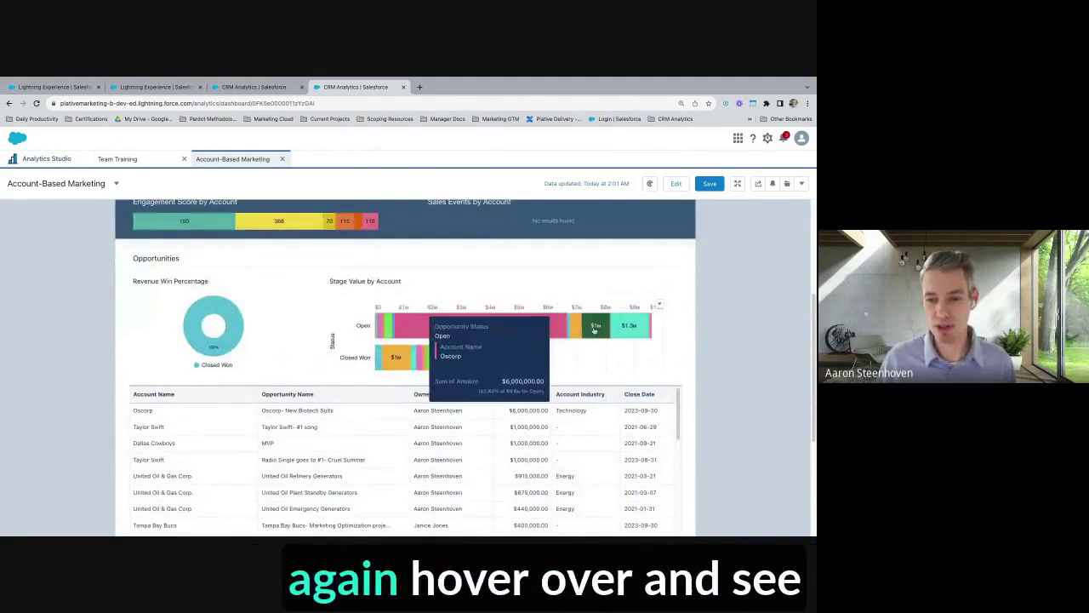
mouse_move(622, 330)
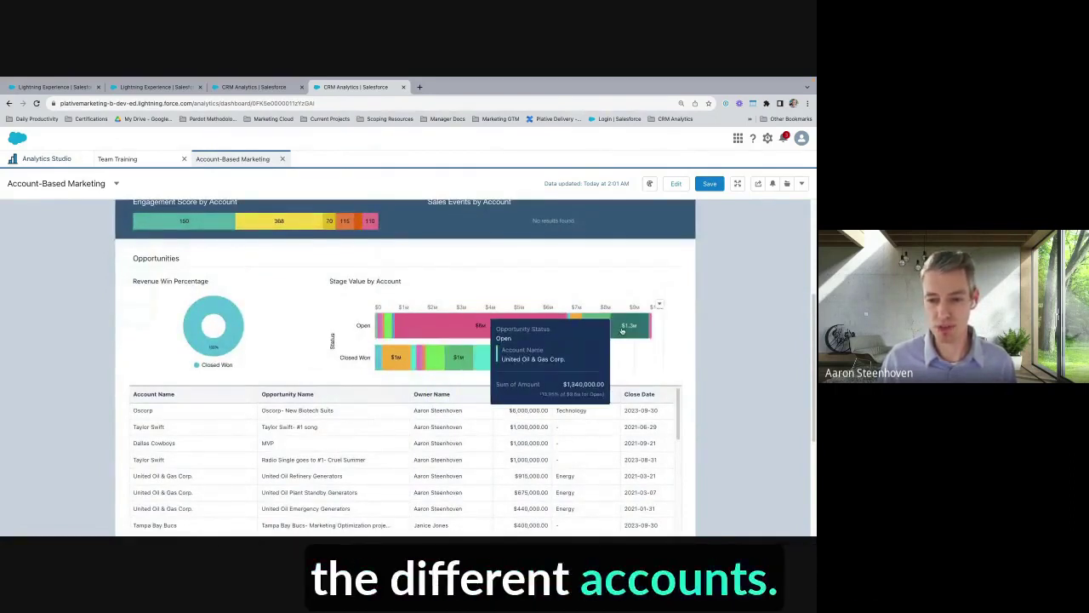
mouse_move(447, 327)
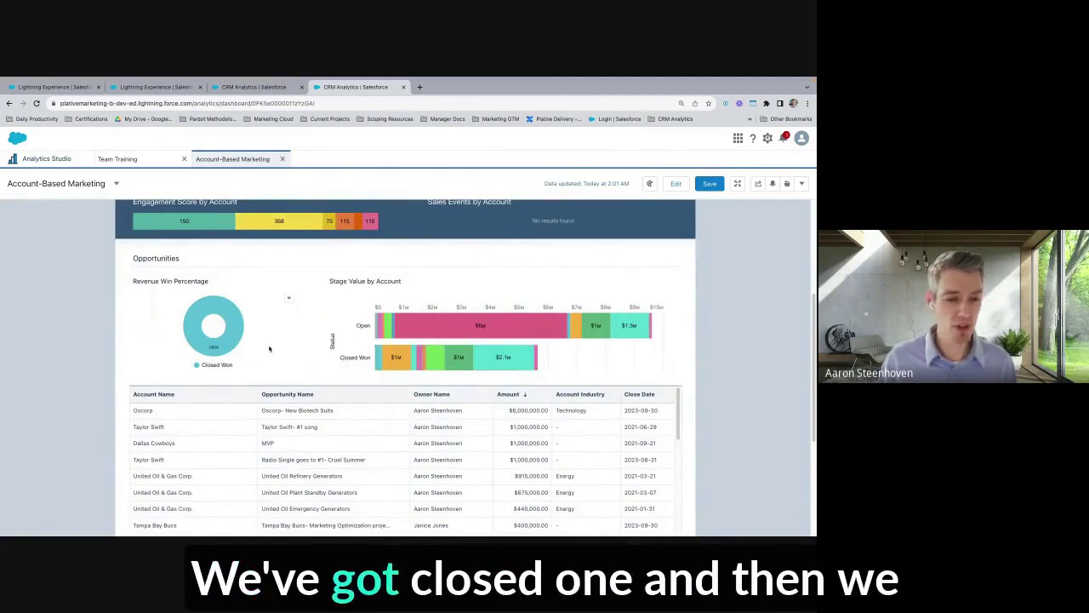
Review the opportunity table and the Sales Events section, then return to the start of the Account-Based Marketing dashboard.
scroll(277, 428, down, 1)
scroll(102, 397, down, 3)
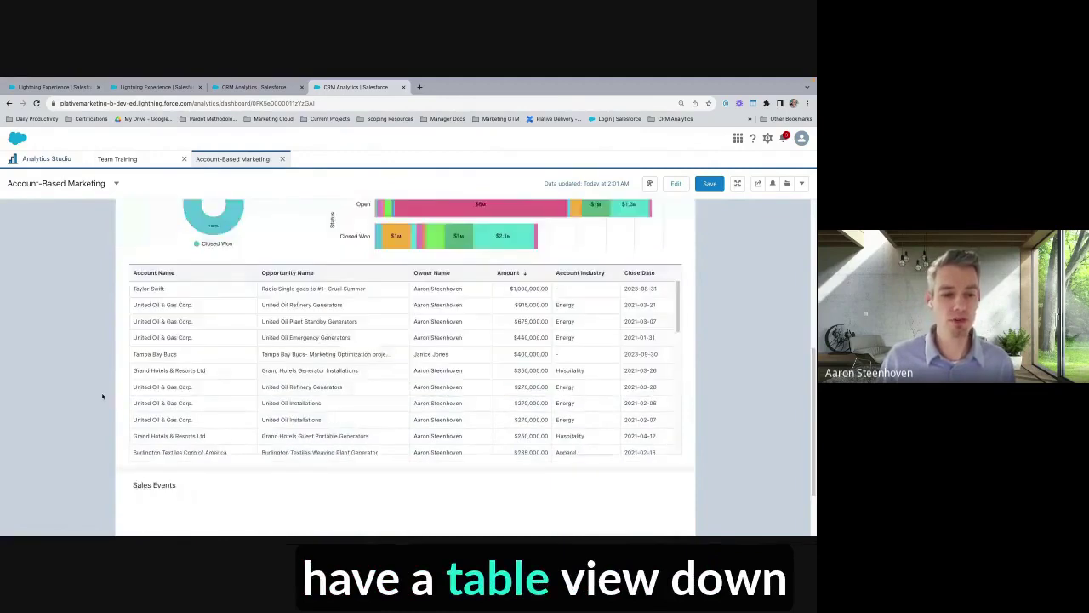
scroll(224, 343, up, 1)
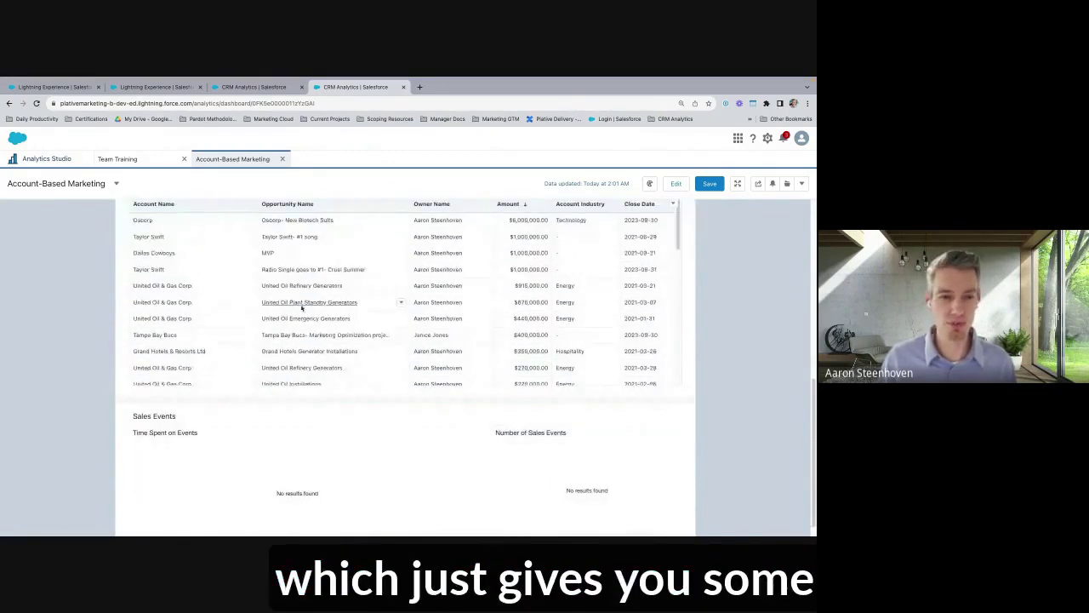
scroll(297, 328, up, 1)
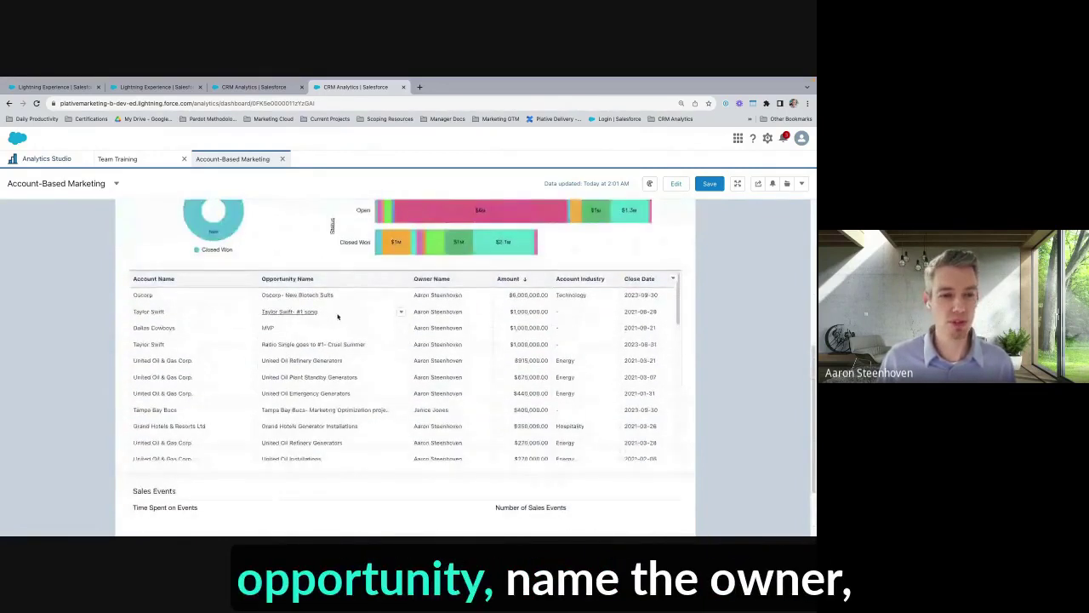
scroll(401, 346, up, 5)
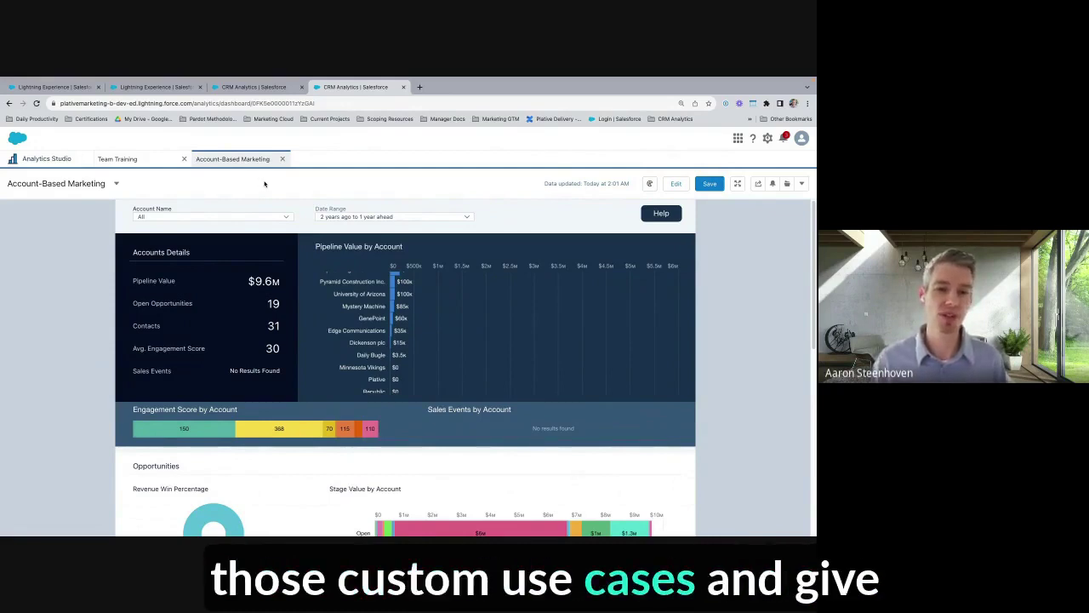
scroll(303, 238, up, 3)
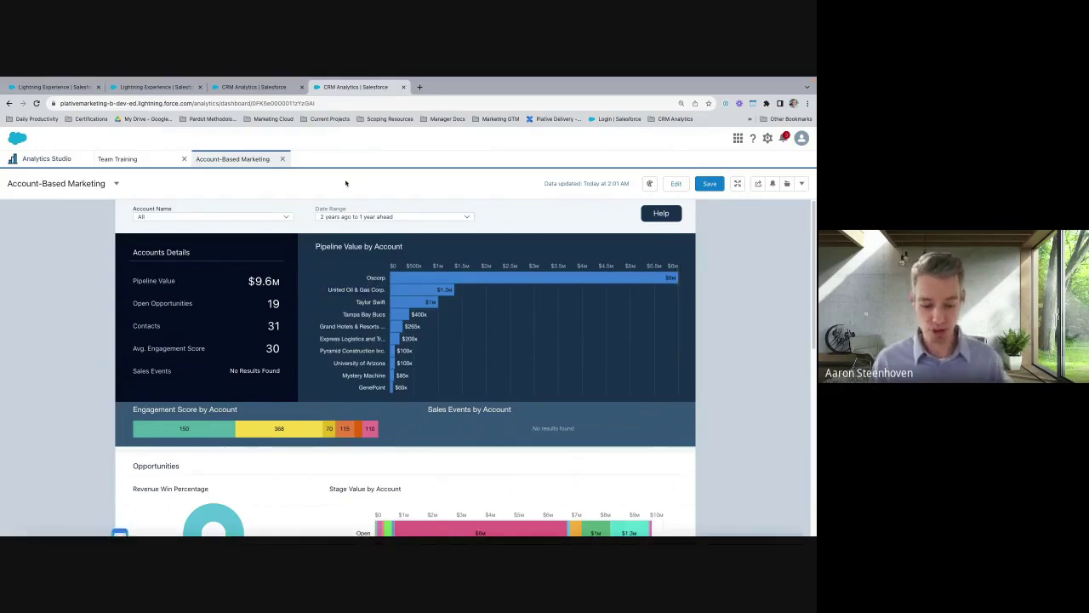
Review the Exercise 6 and Report and Analyze slides in the presentation, and return to the Account-Based Marketing dashboard.
key(ctrl+Right)
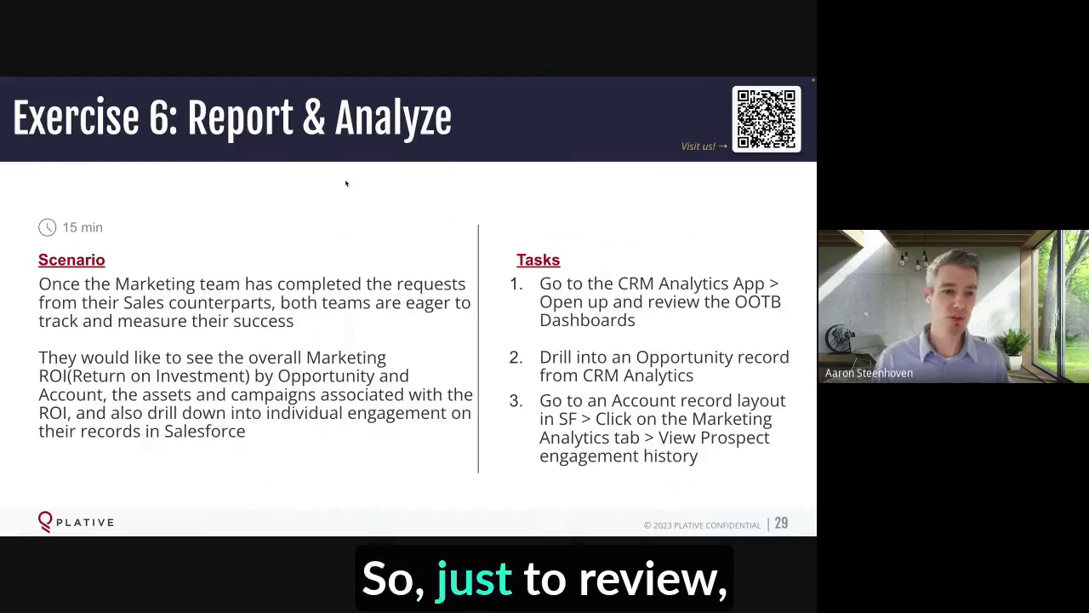
key(Right)
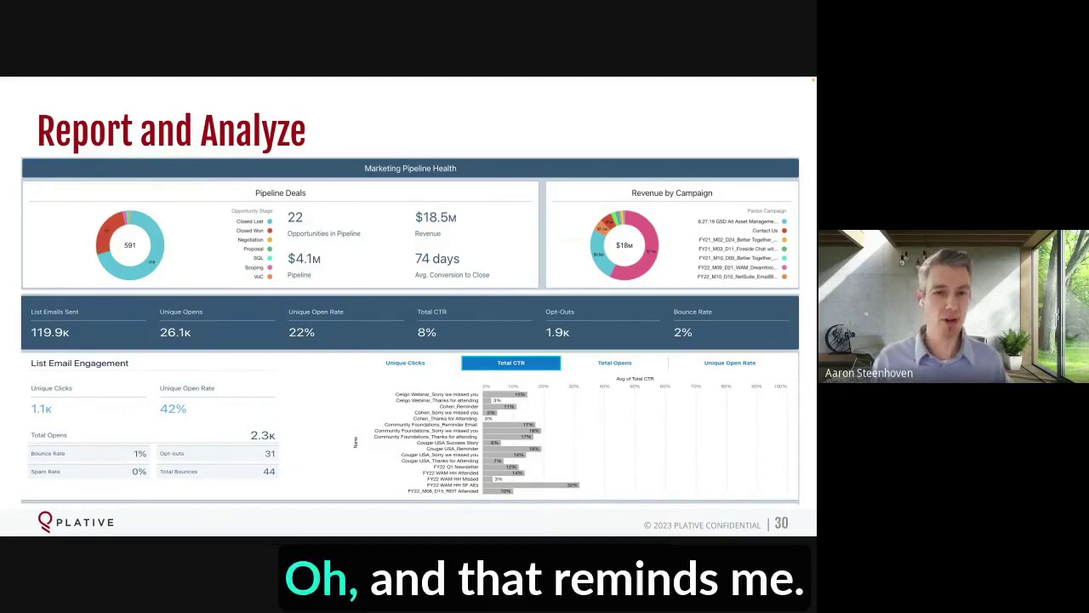
key(ctrl+Left)
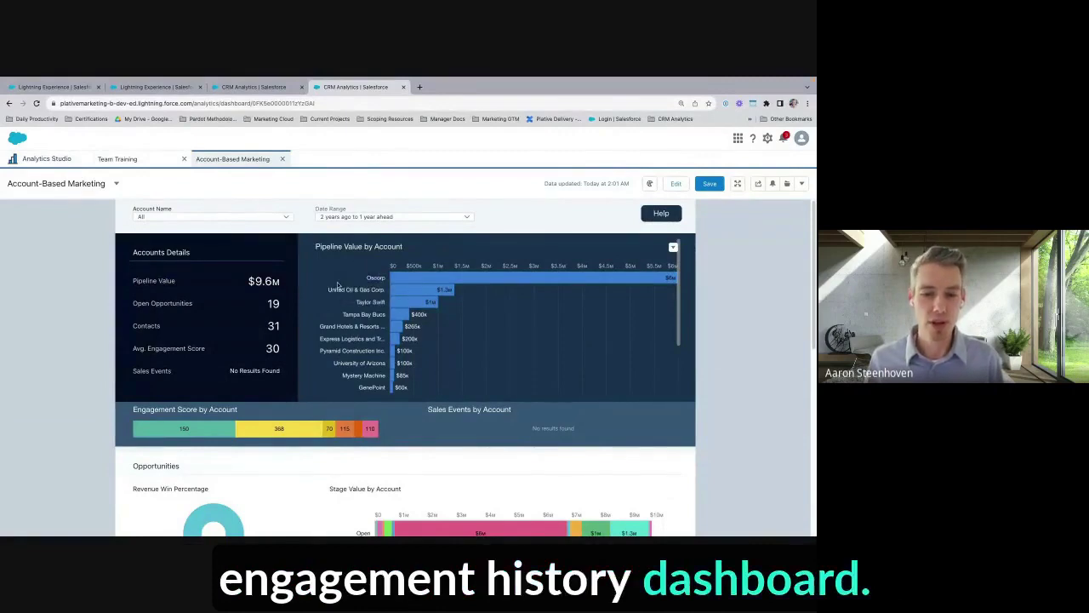
Open the Oscorp account record from Pipeline Value by Account and display its Engagement History dashboard under Marketing Analytics.
click(382, 278)
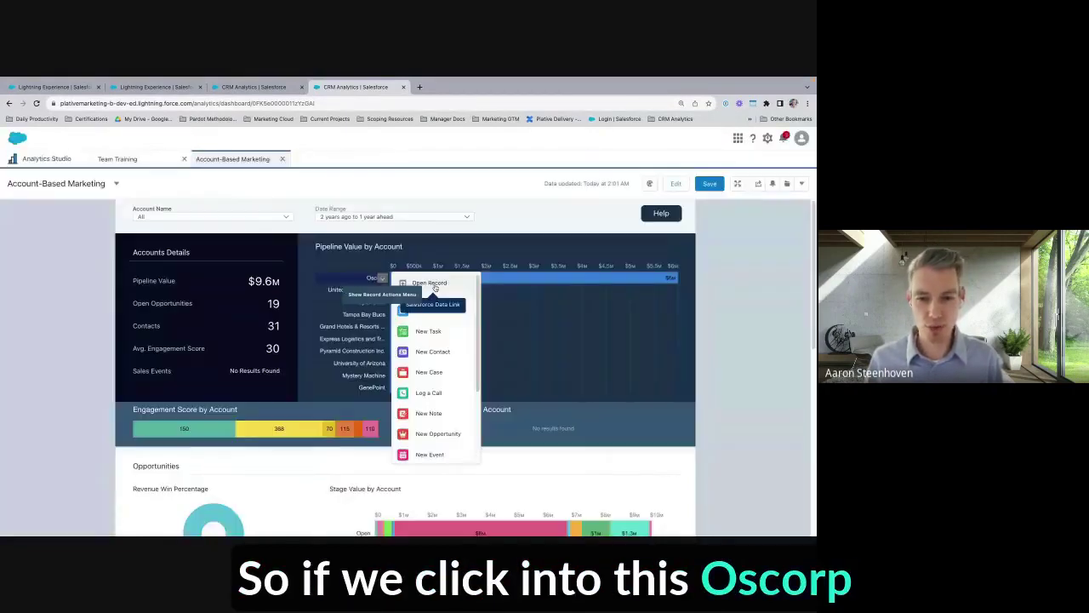
click(429, 284)
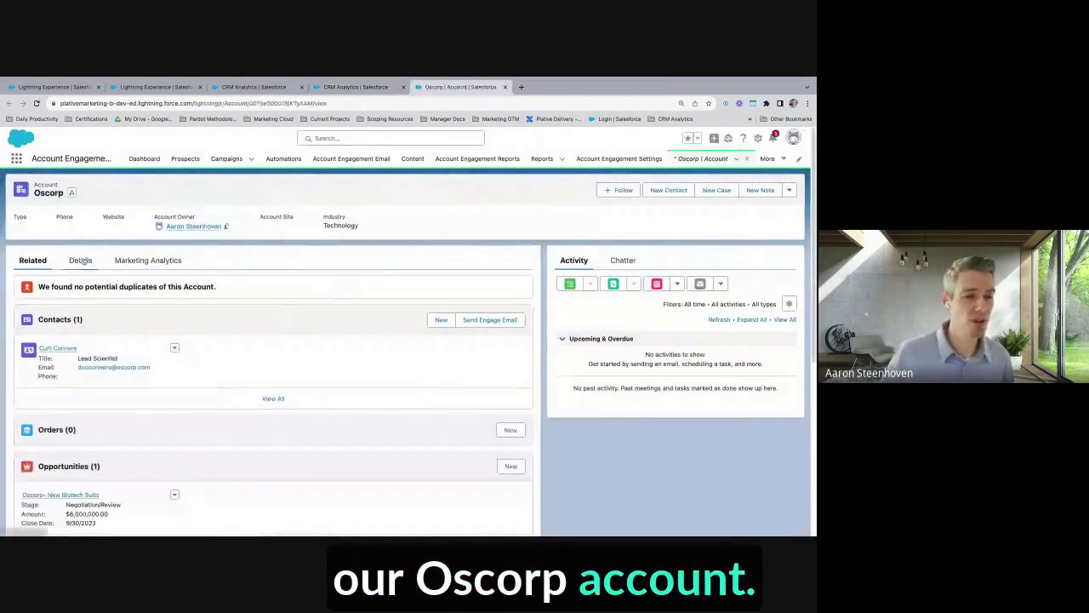
click(164, 262)
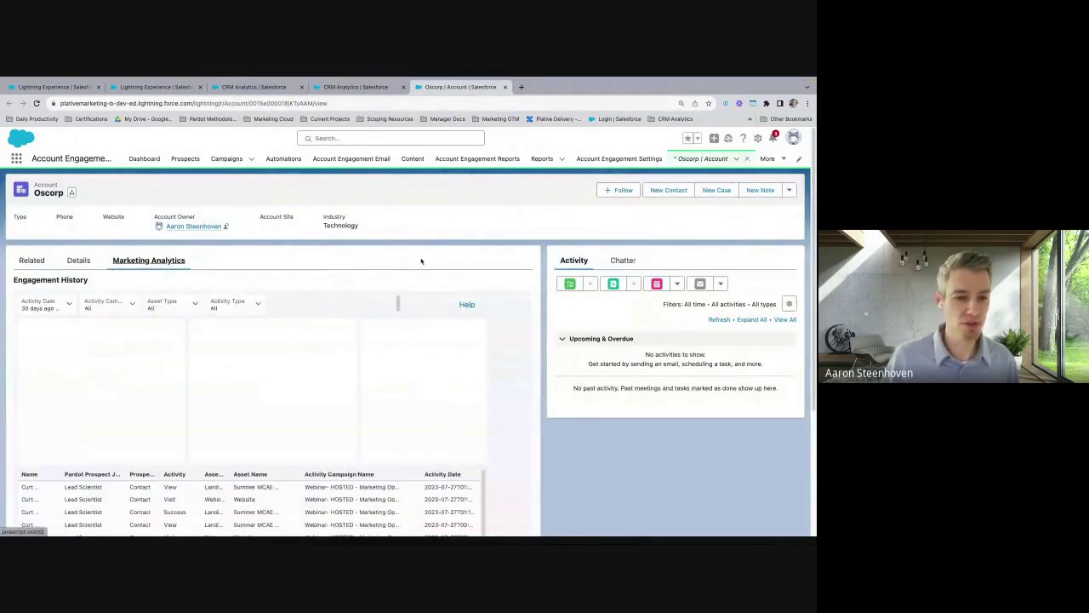
scroll(343, 276, down, 1)
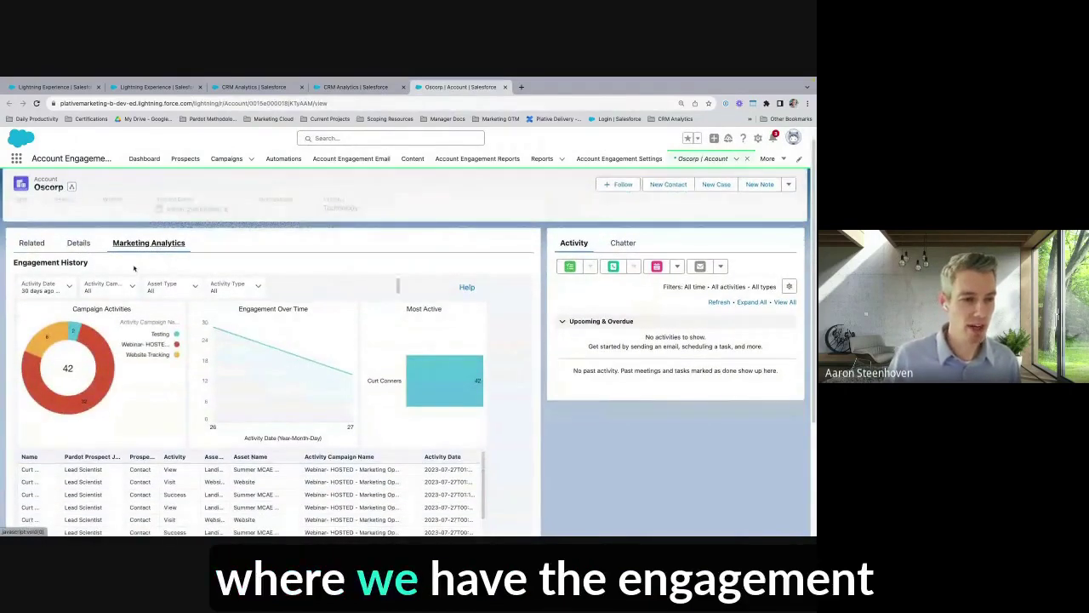